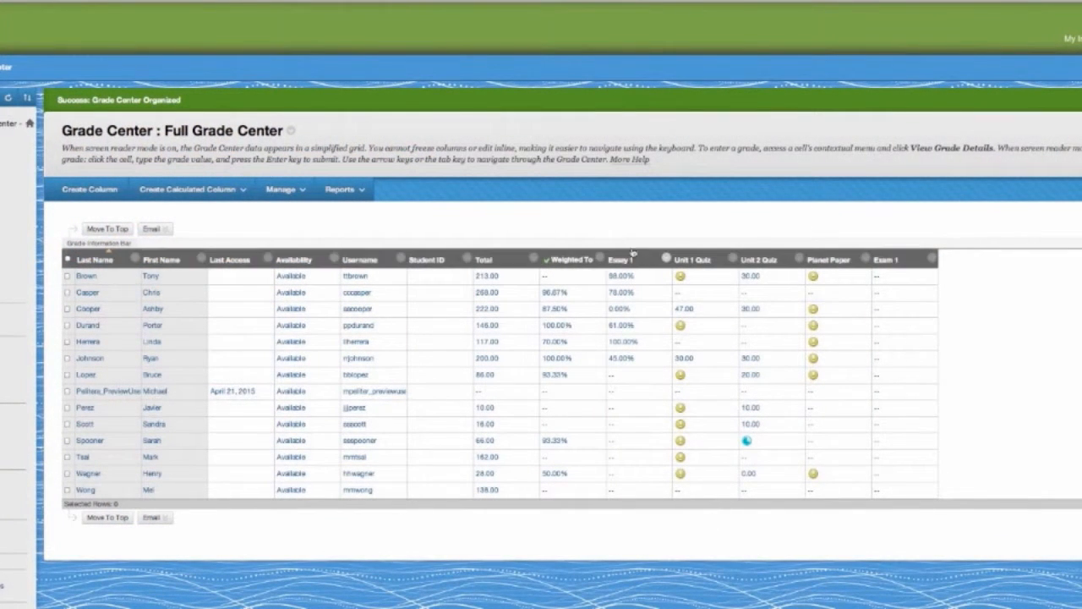
{"action": "mouse_move", "coordinate": [637, 263]}
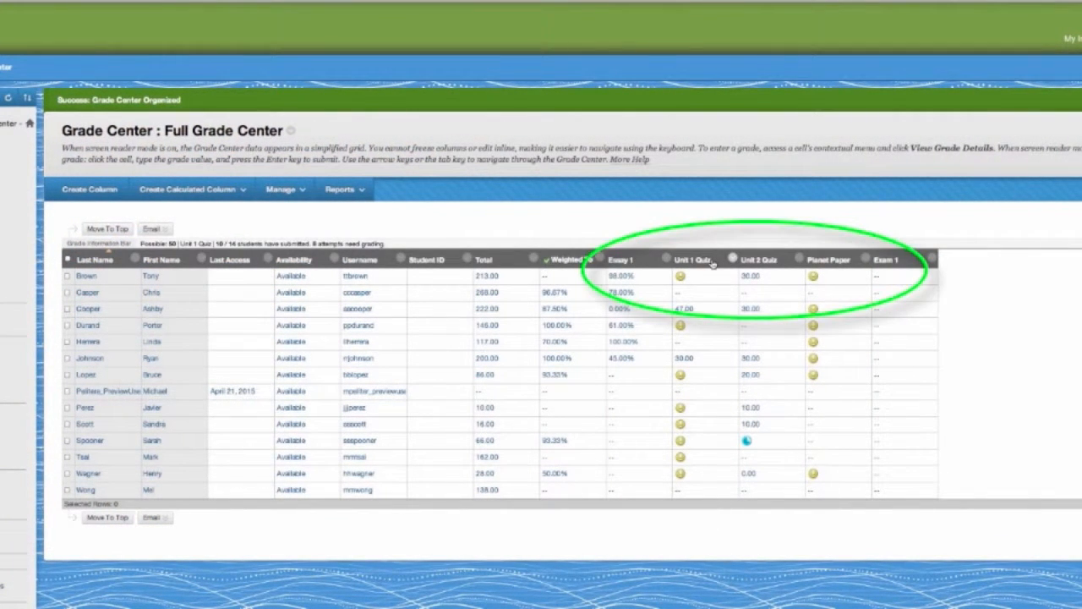
{"action": "mouse_move", "coordinate": [755, 263]}
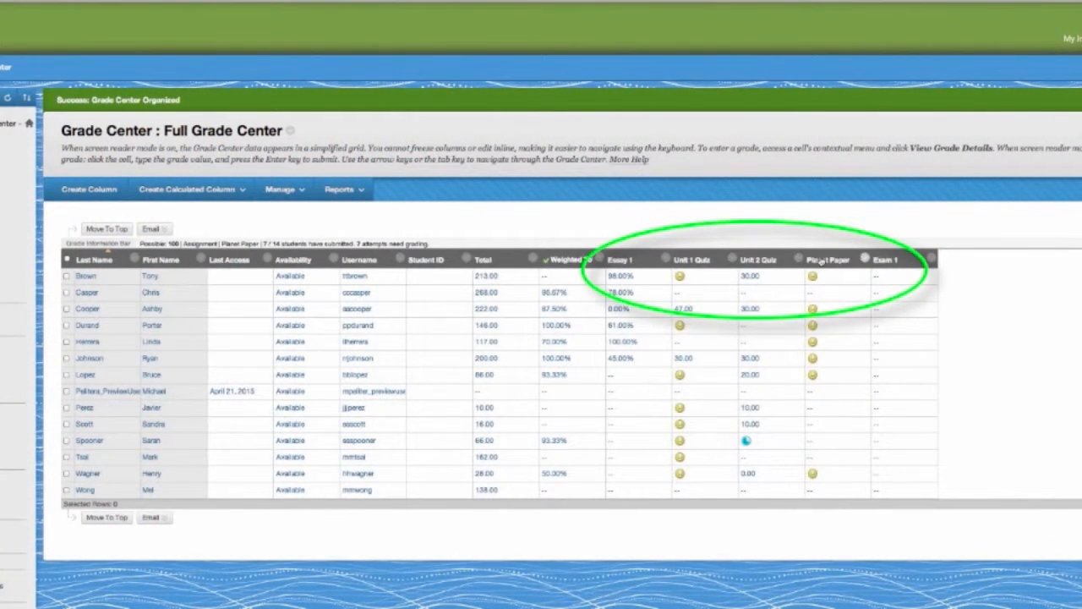
{"action": "mouse_move", "coordinate": [891, 263]}
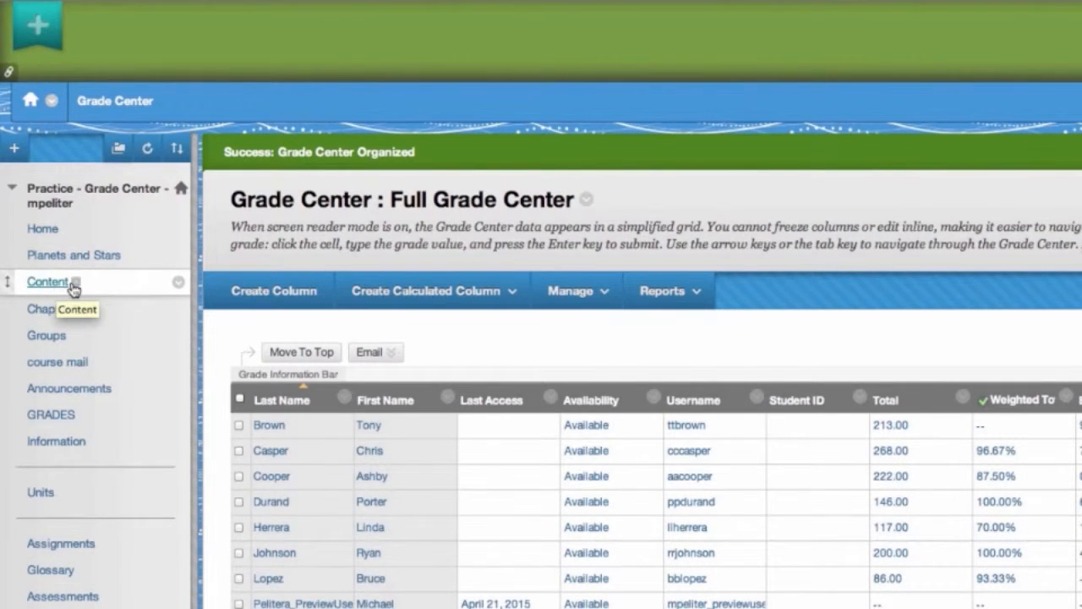
{"action": "mouse_move", "coordinate": [75, 288]}
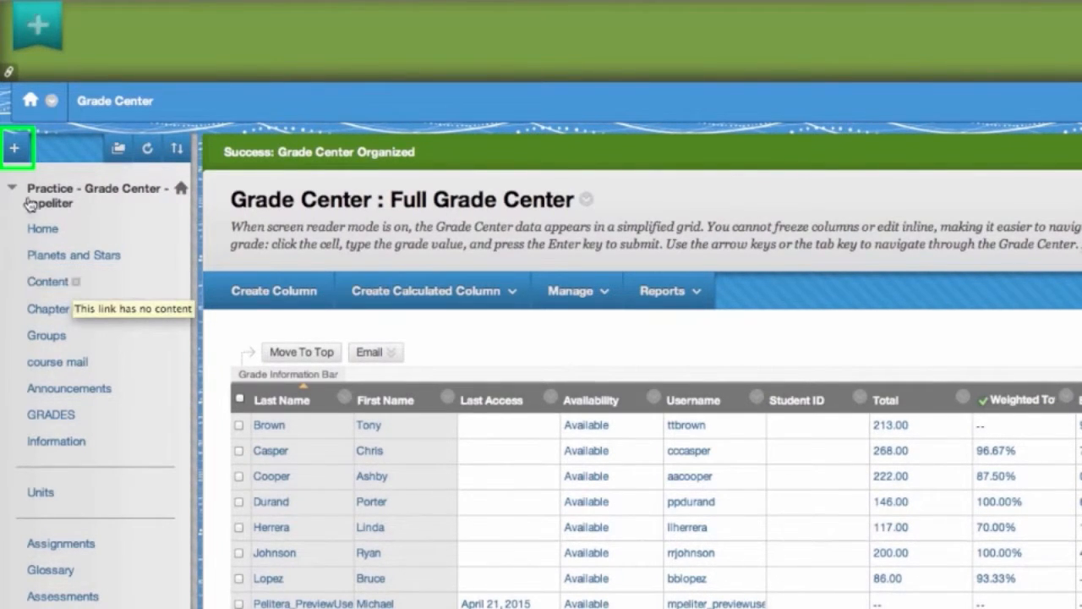
Add a content area named Course Content to the course menu and make it available to users
{"action": "left_click", "coordinate": [16, 151]}
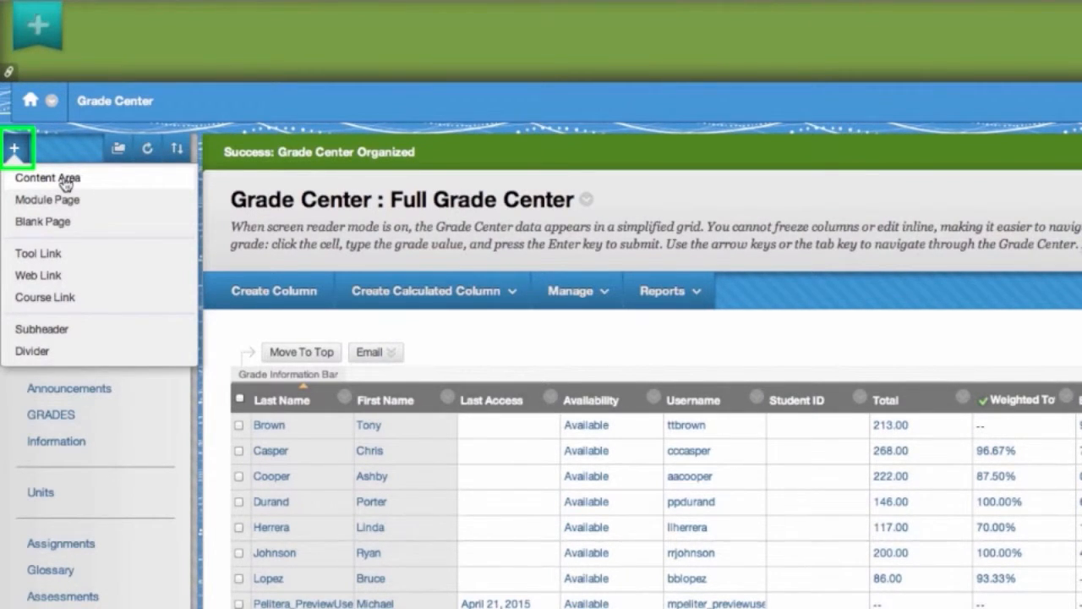
{"action": "left_click", "coordinate": [66, 184]}
{"action": "left_click", "coordinate": [398, 296]}
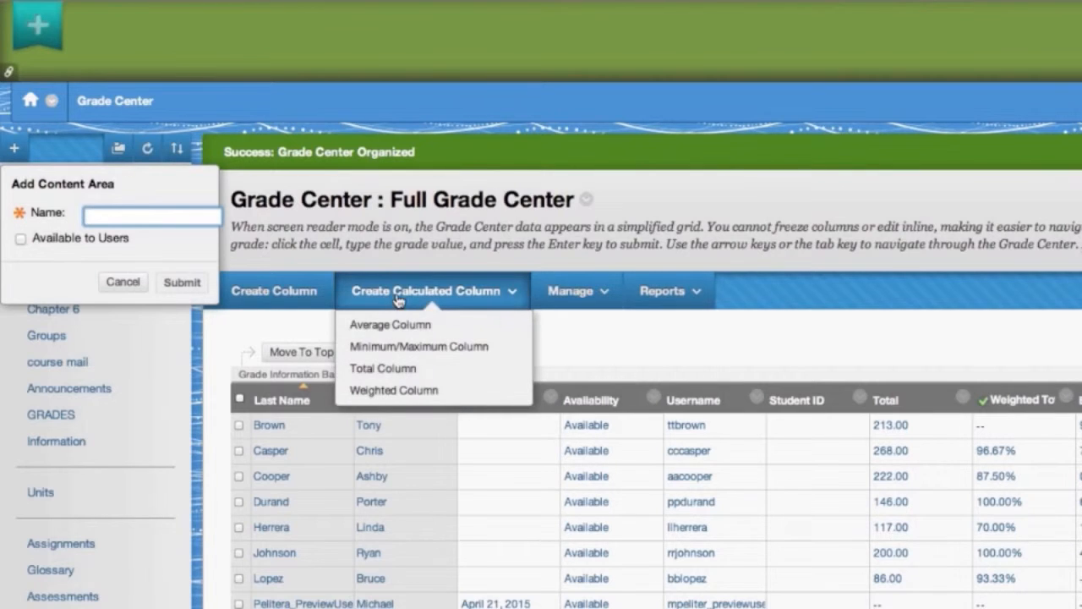
{"action": "type", "text": "Conte"}
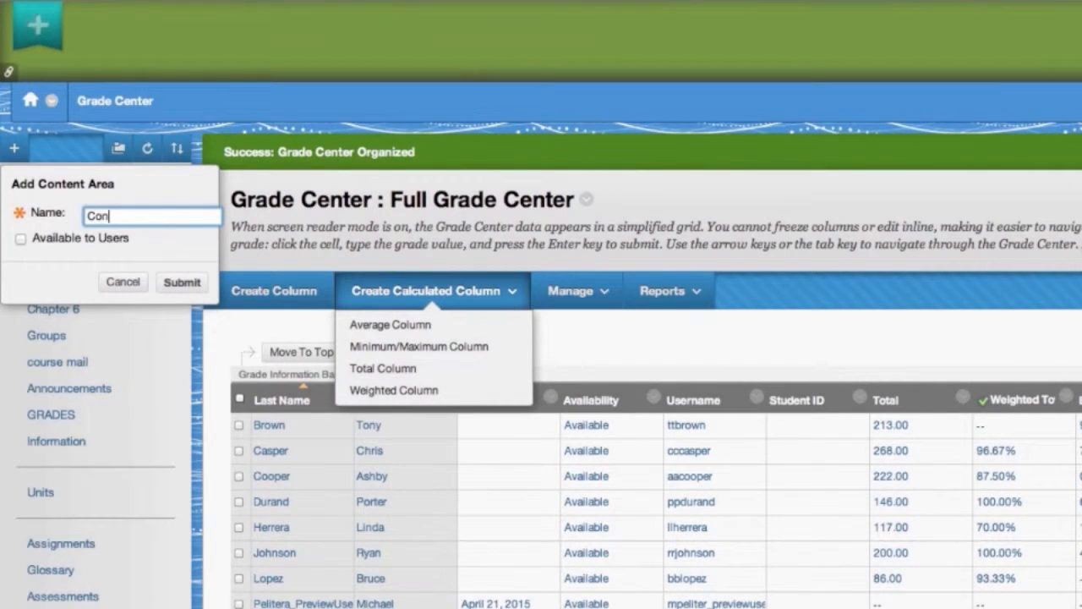
{"action": "key", "text": "BackSpace"}
{"action": "key", "text": "BackSpace"}
{"action": "key", "text": "BackSpace"}
{"action": "type", "text": "urse Content"}
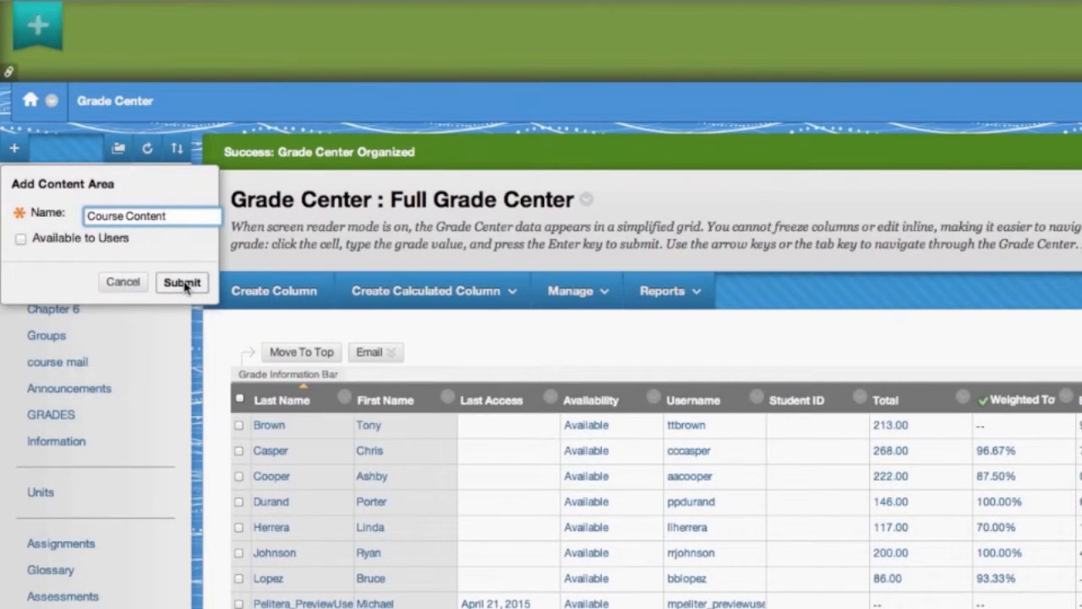
{"action": "left_click", "coordinate": [21, 240]}
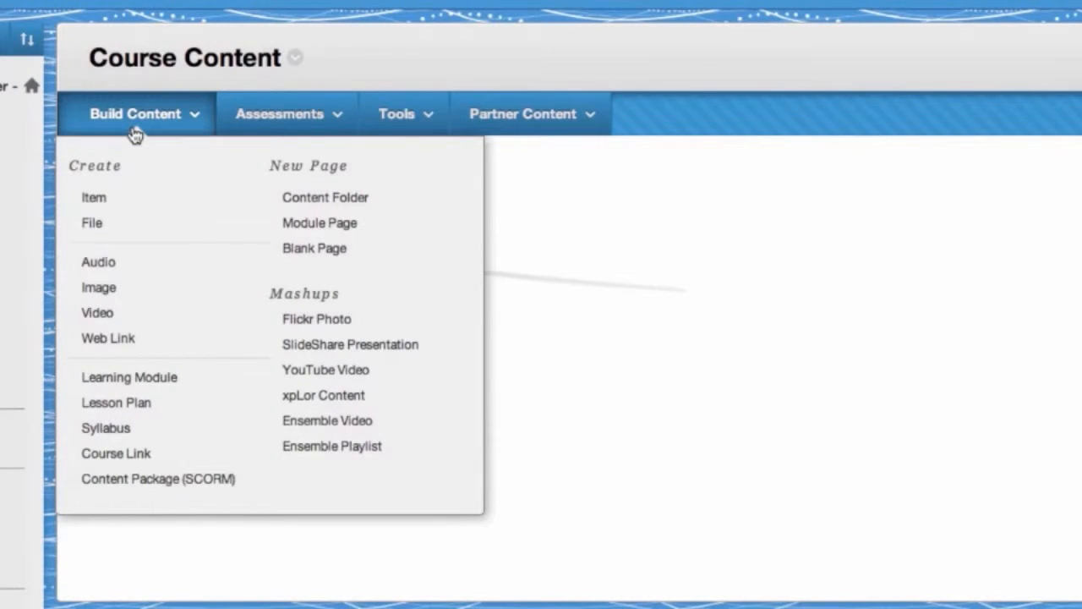
Start a new assignment in the Course Content area and name it Essay 2
{"action": "left_click", "coordinate": [226, 129]}
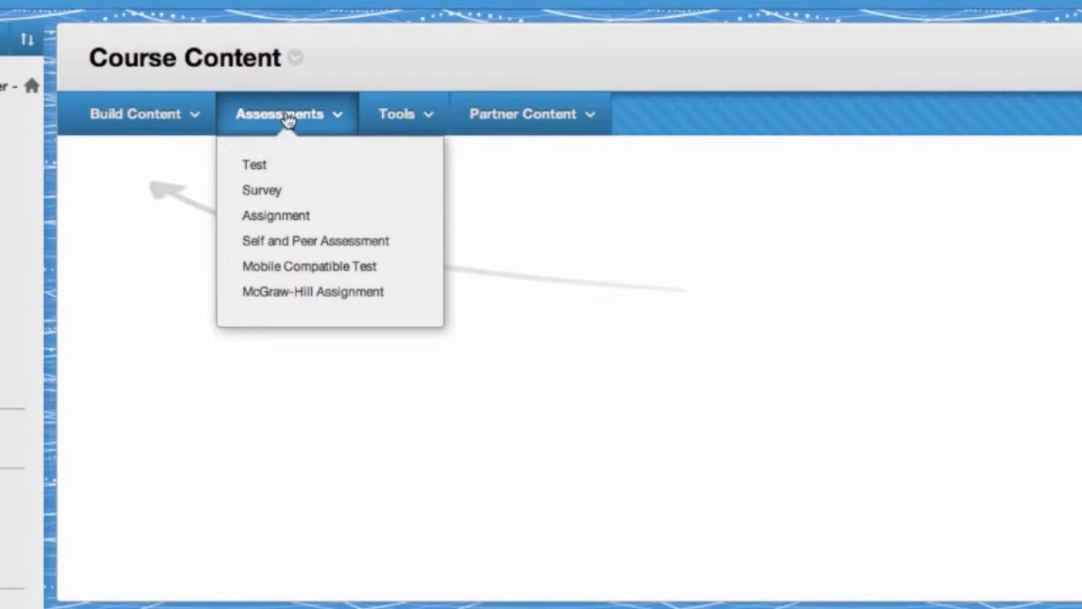
{"action": "left_click", "coordinate": [285, 222]}
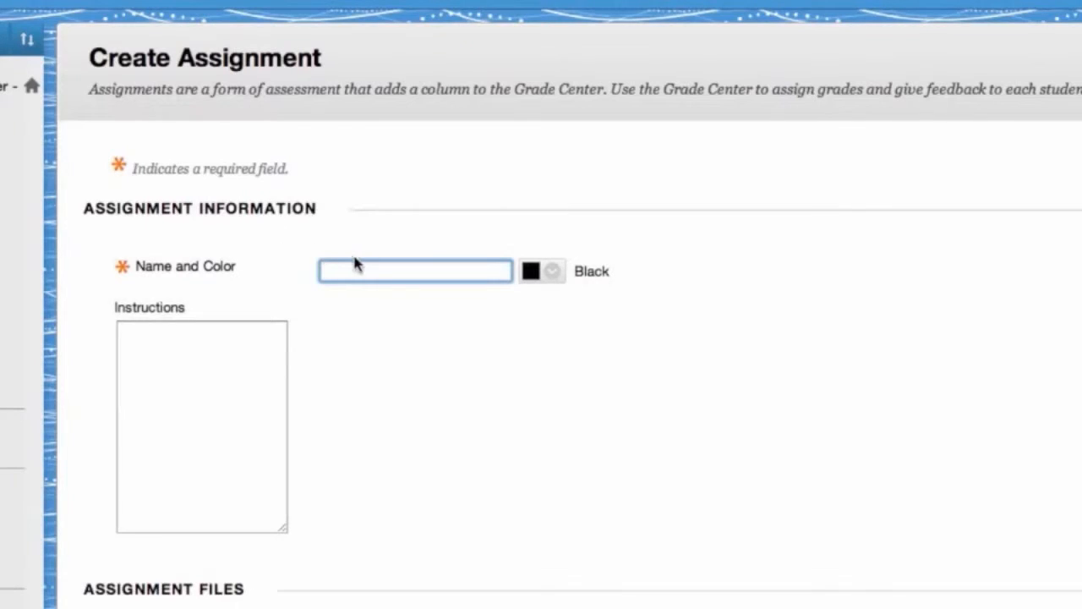
{"action": "type", "text": "Essay 2"}
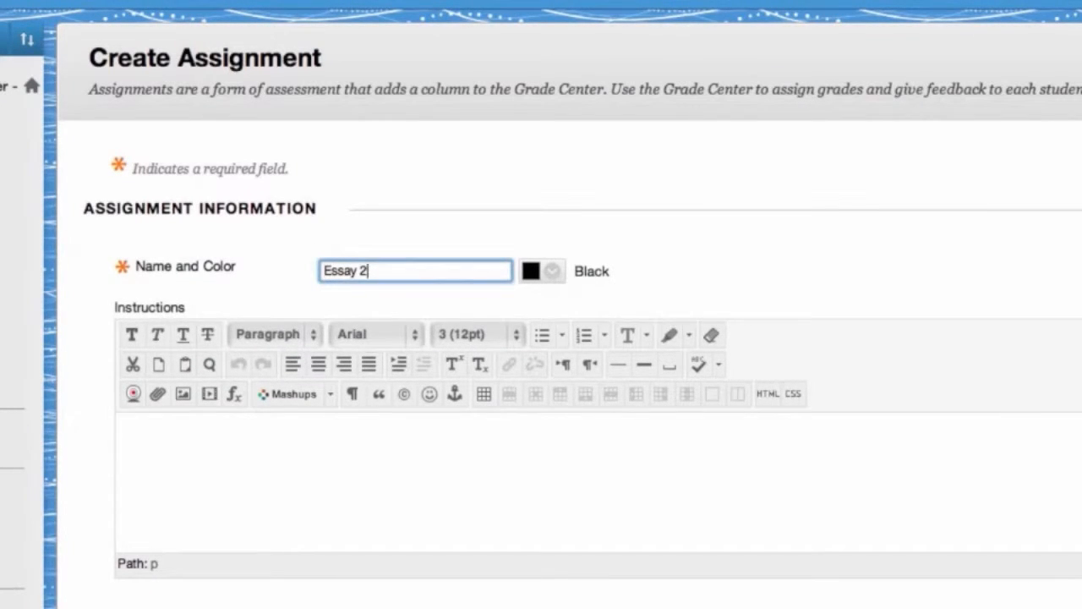
Set the assignment's due date to 06/30/2015 at 11:59 PM and its points possible to 100
{"action": "scroll", "coordinate": [296, 207], "scroll_direction": "down", "scroll_amount": 10}
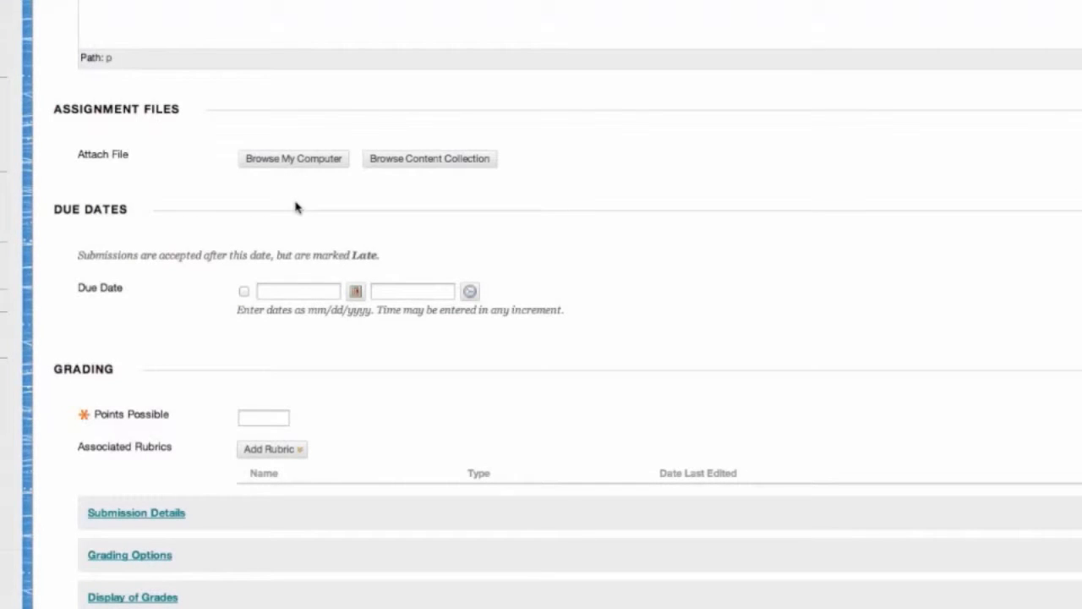
{"action": "left_click", "coordinate": [244, 291]}
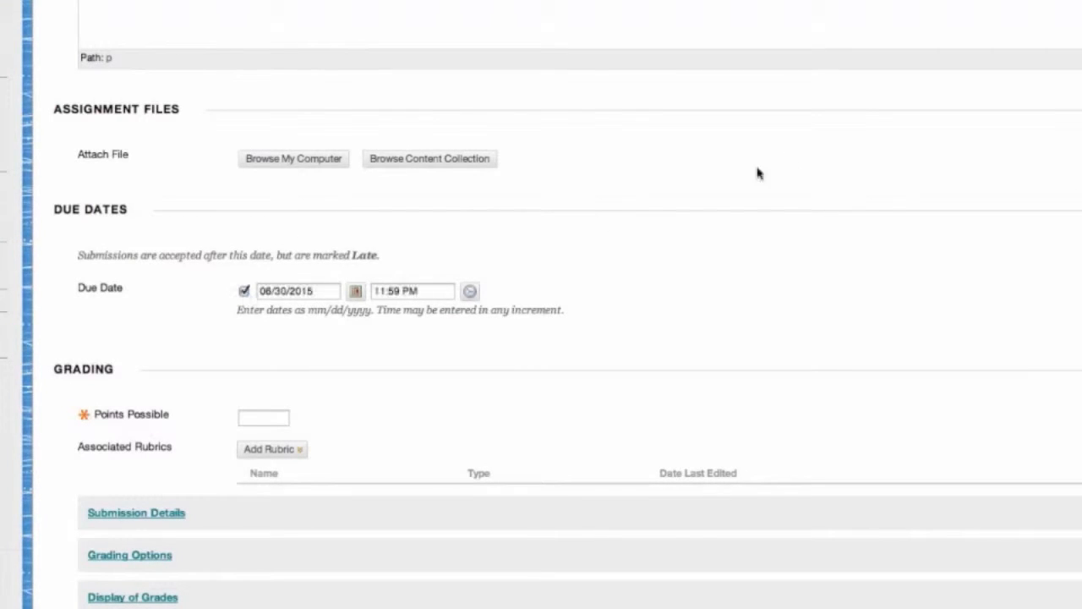
{"action": "scroll", "coordinate": [735, 157], "scroll_direction": "down", "scroll_amount": 5}
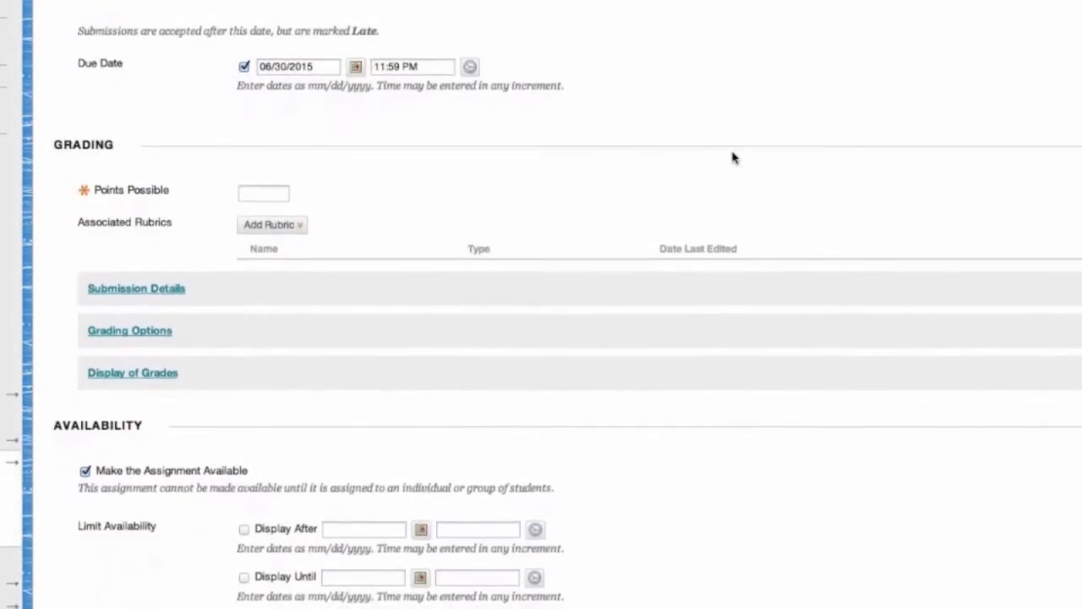
{"action": "left_click", "coordinate": [256, 194]}
{"action": "type", "text": "100"}
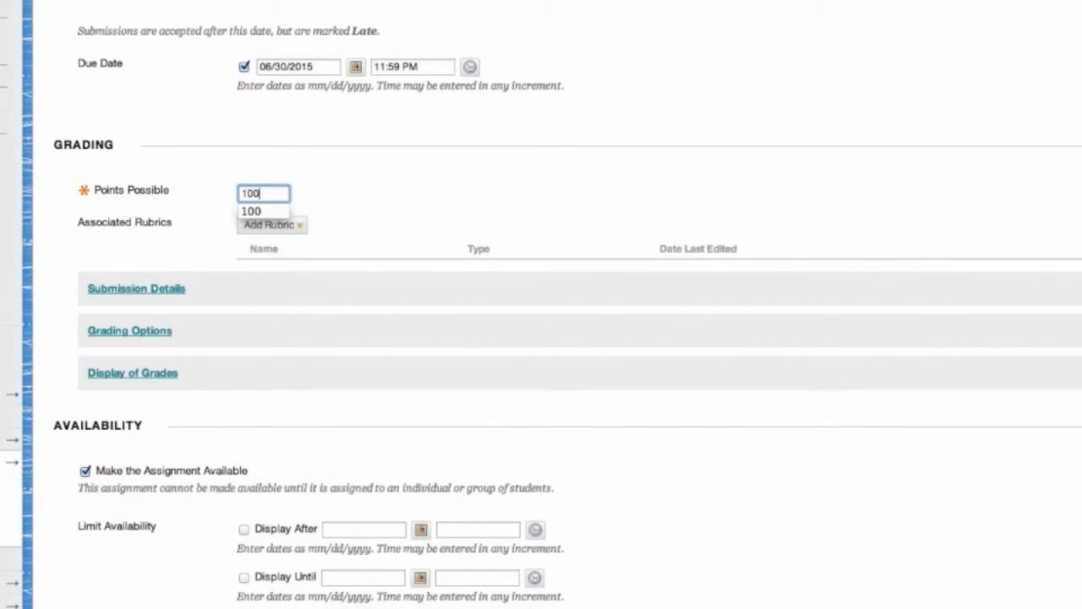
In the submission details, allow multiple attempts with a maximum of 2
{"action": "scroll", "coordinate": [195, 178], "scroll_direction": "down", "scroll_amount": 3}
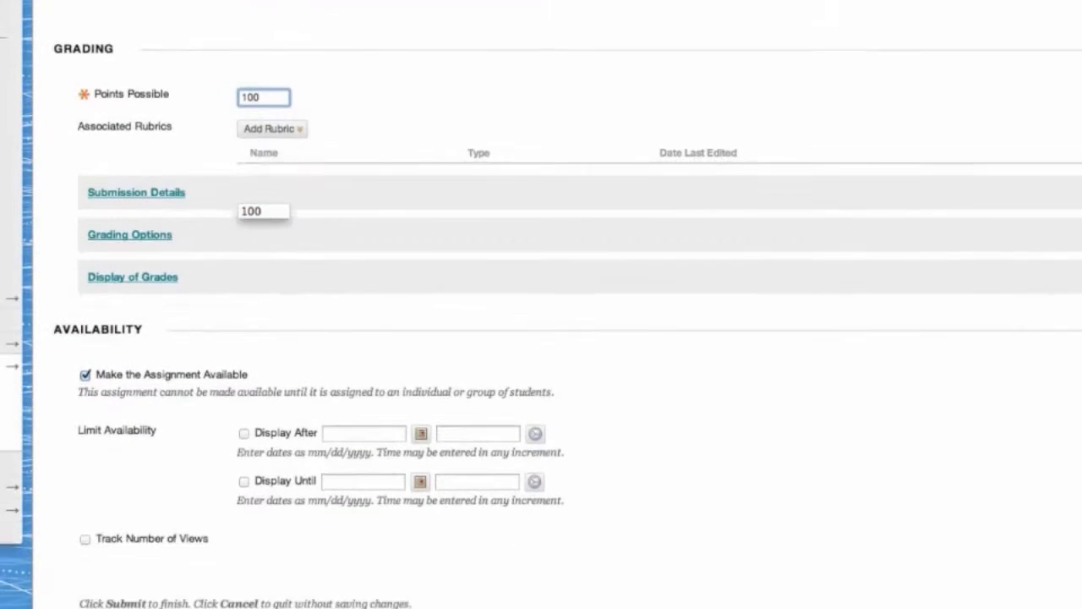
{"action": "left_click", "coordinate": [140, 195]}
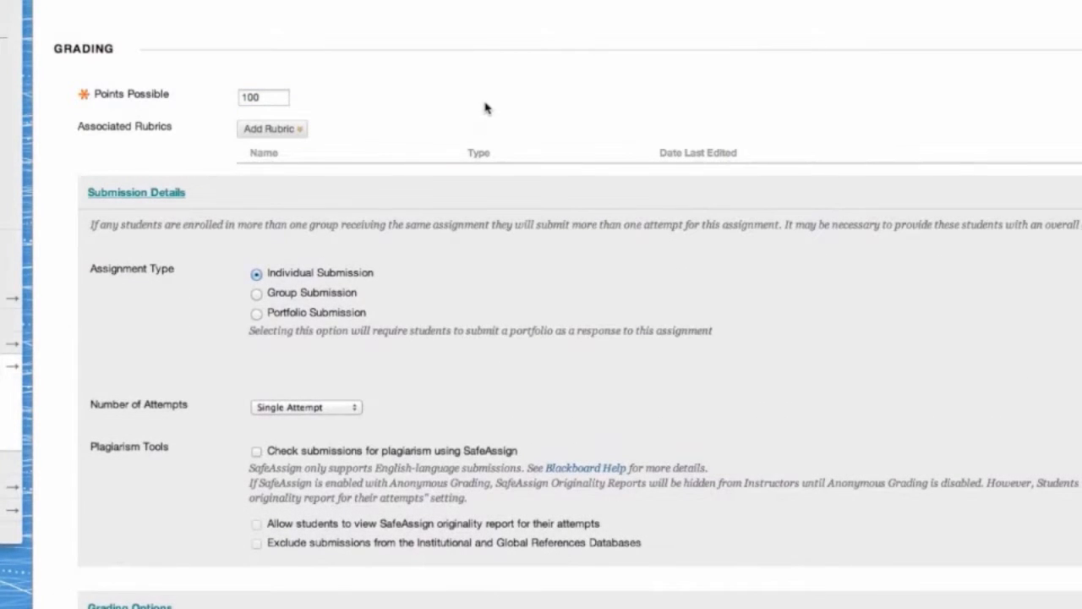
{"action": "scroll", "coordinate": [485, 108], "scroll_direction": "down", "scroll_amount": 6}
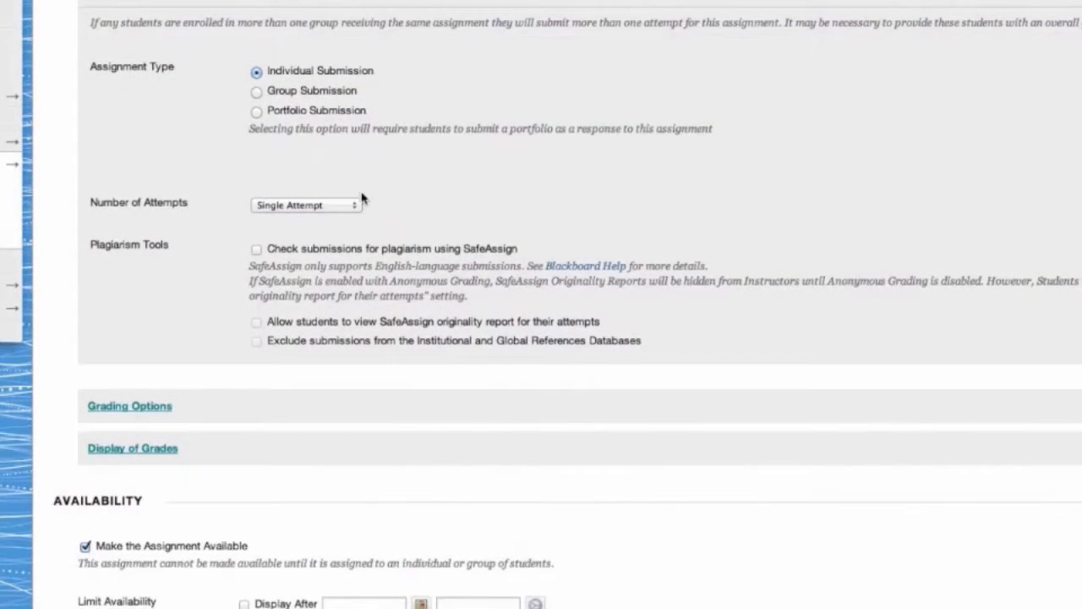
{"action": "left_click", "coordinate": [356, 208]}
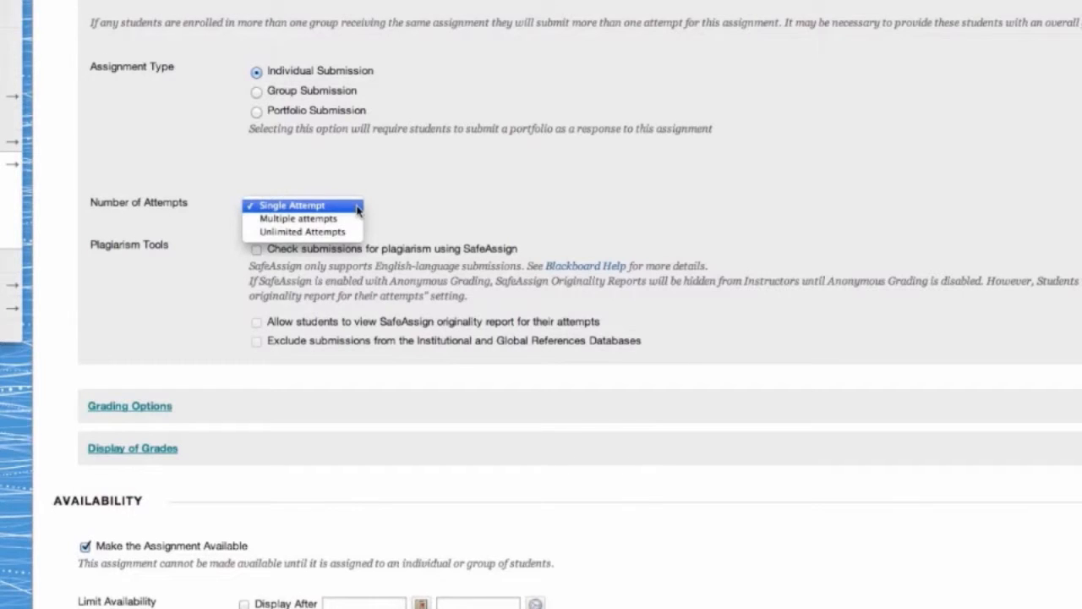
{"action": "left_click", "coordinate": [340, 219]}
{"action": "left_click", "coordinate": [277, 147]}
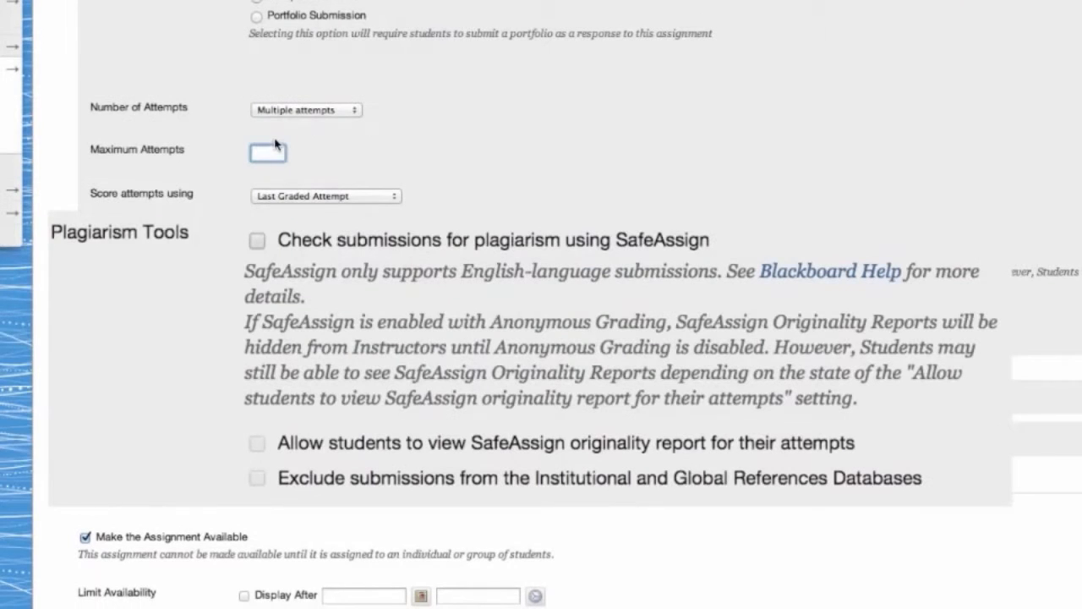
{"action": "type", "text": "2"}
Expand the assignment's Grading Options and Display of Grades settings
{"action": "scroll", "coordinate": [541, 305], "scroll_direction": "down", "scroll_amount": 3}
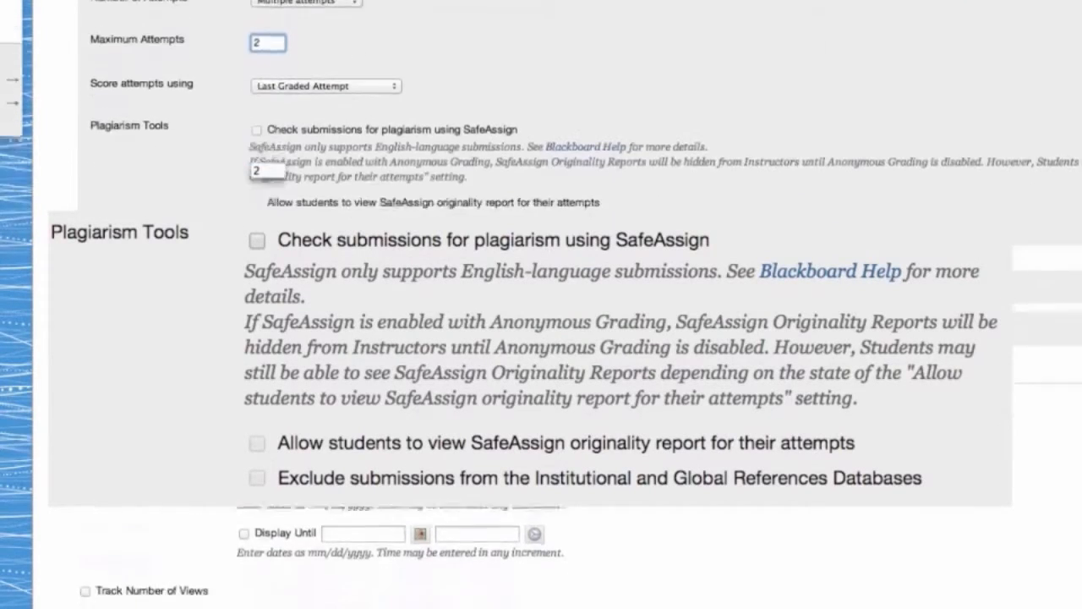
{"action": "scroll", "coordinate": [541, 127], "scroll_direction": "down", "scroll_amount": 1}
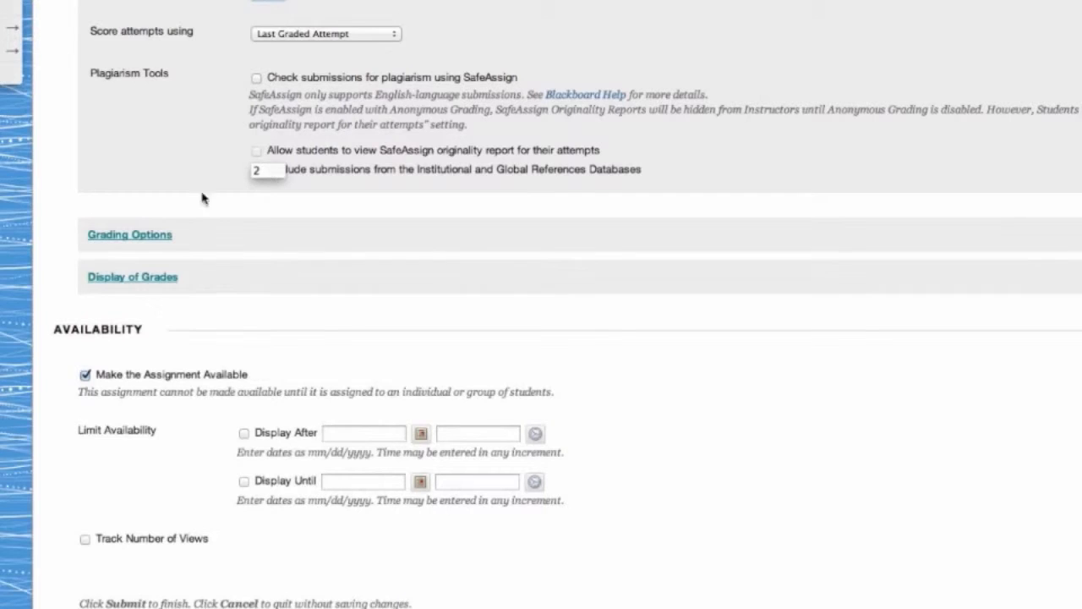
{"action": "left_click", "coordinate": [150, 238]}
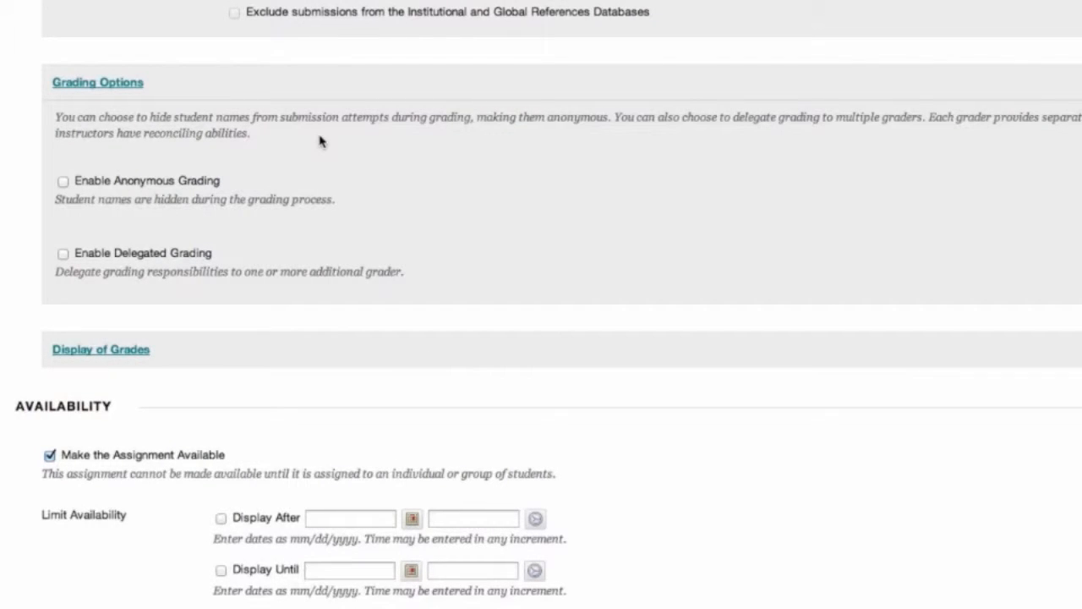
{"action": "left_click", "coordinate": [148, 350]}
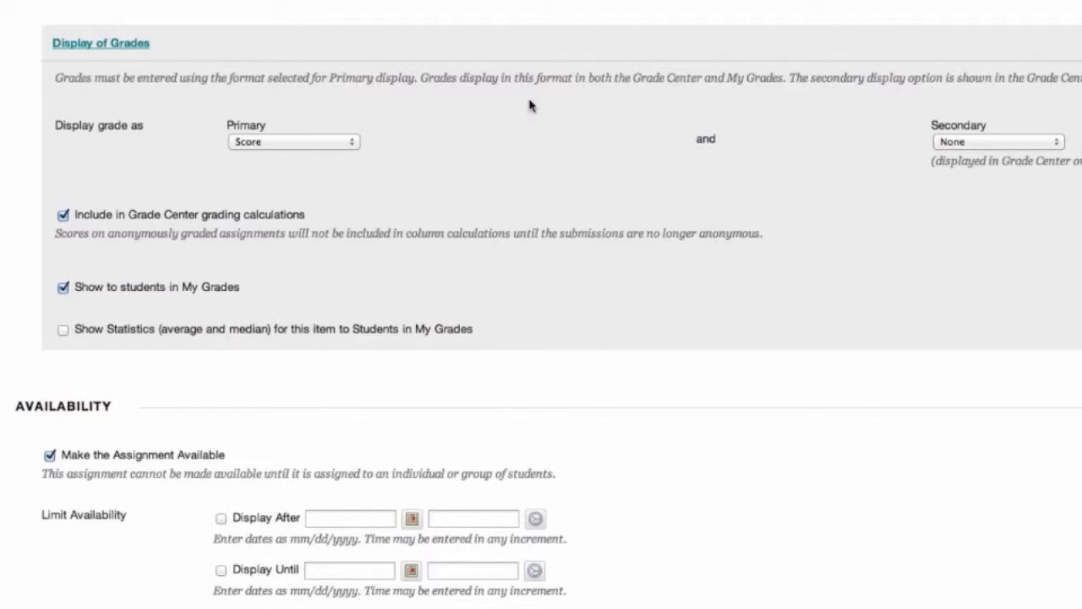
Set the primary grade display to Percentage and look at the choices for the secondary display
{"action": "left_click", "coordinate": [353, 144]}
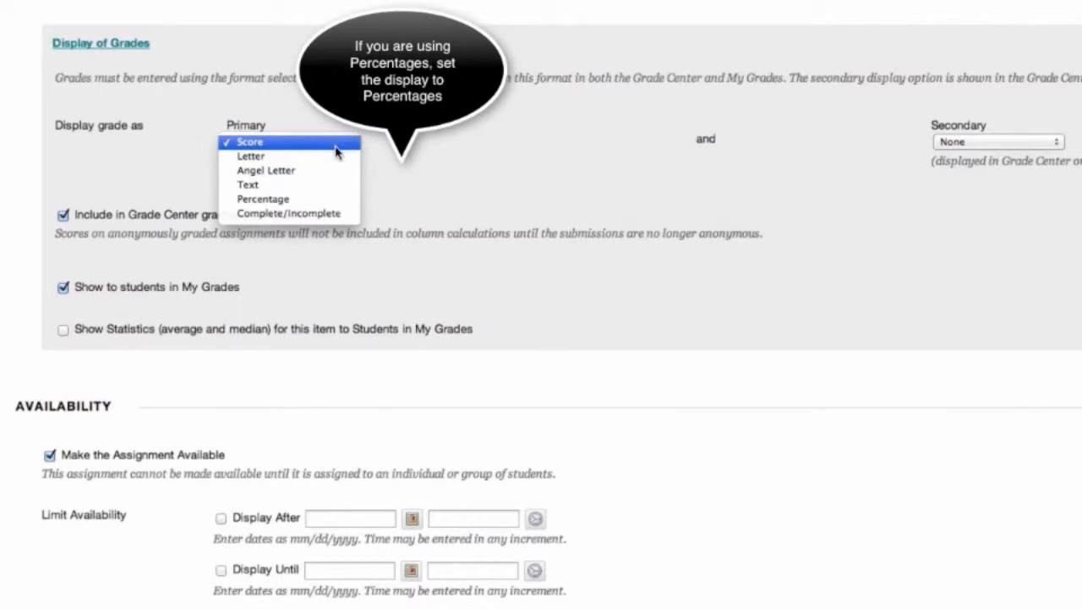
{"action": "left_click", "coordinate": [322, 200]}
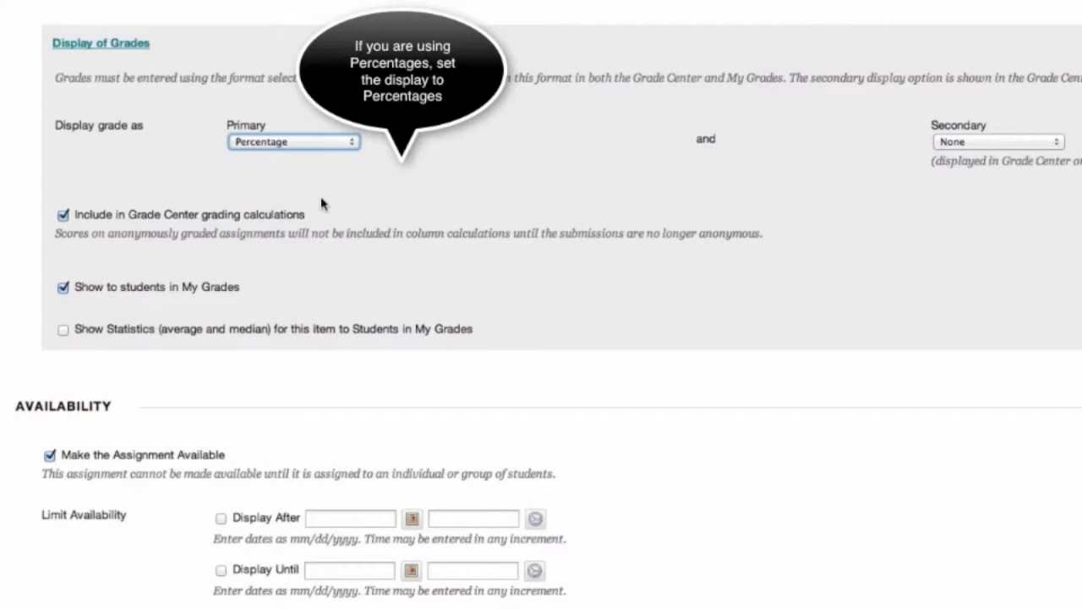
{"action": "left_click", "coordinate": [1061, 144]}
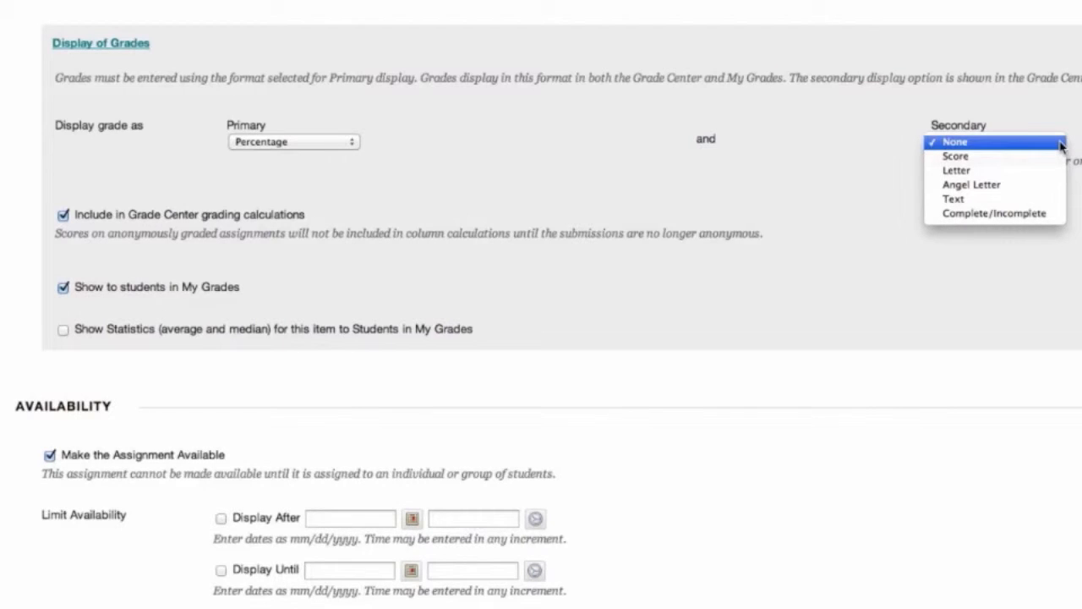
Set the assignment's primary grade display to Complete/Incomplete
{"action": "left_click", "coordinate": [355, 143]}
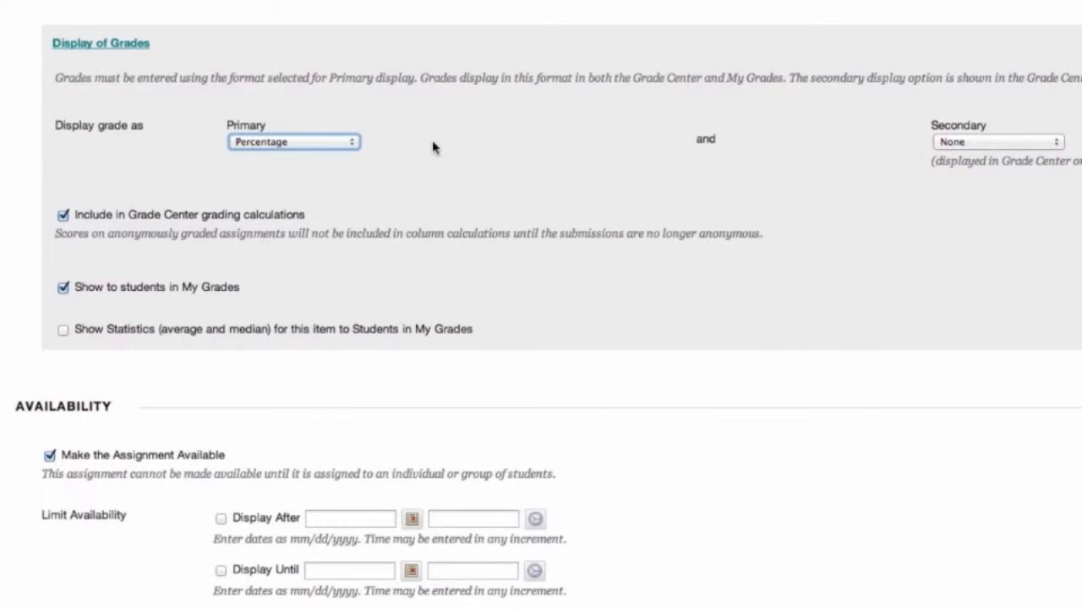
{"action": "left_click", "coordinate": [355, 143]}
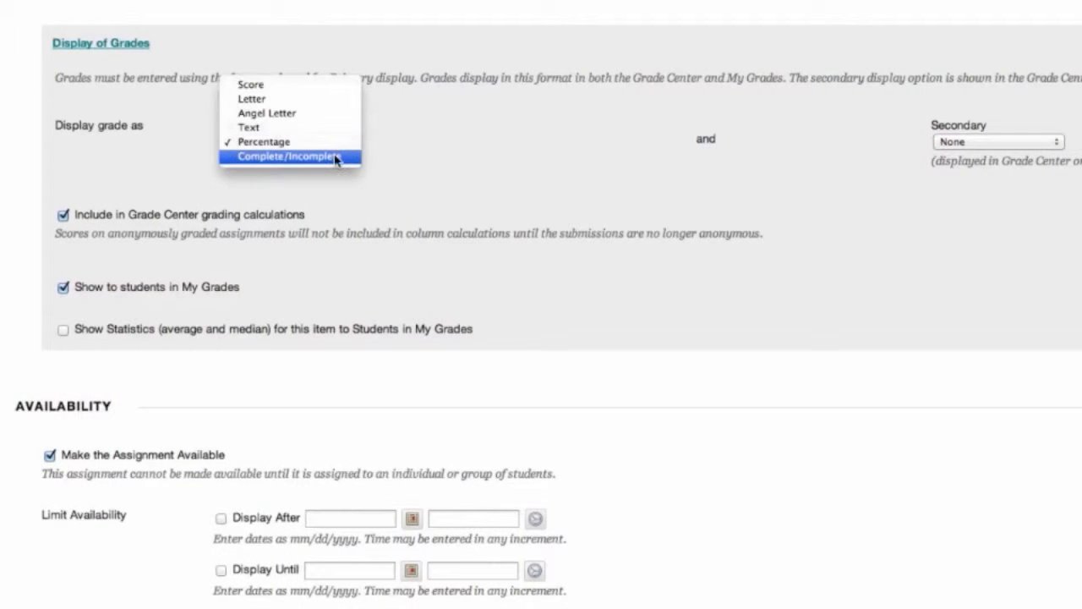
{"action": "left_click", "coordinate": [360, 152]}
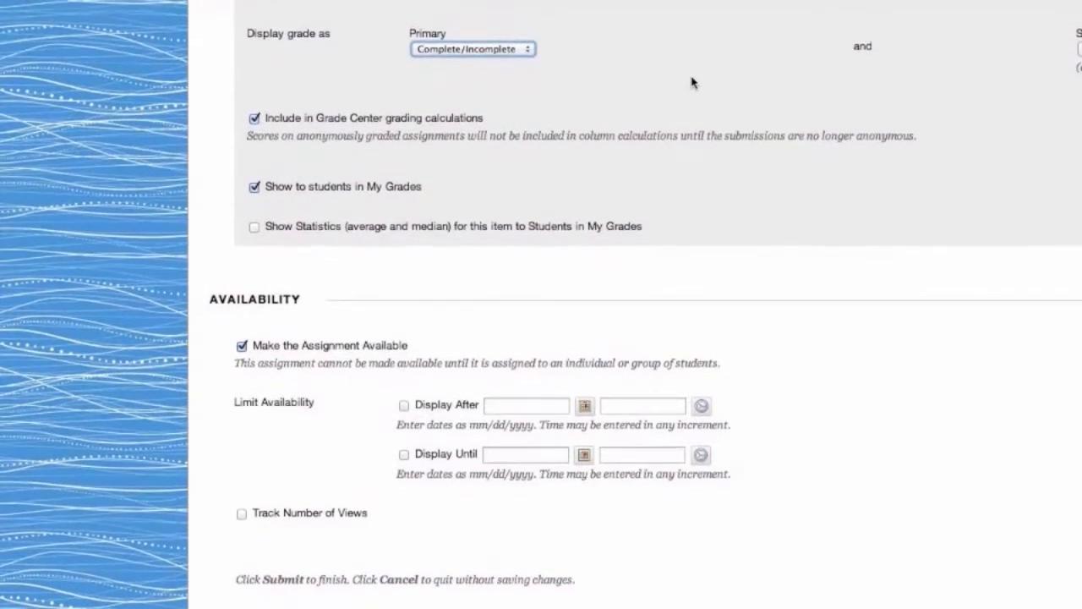
Enable tracking of the number of views and submit the Essay 2 assignment
{"action": "left_click", "coordinate": [242, 514]}
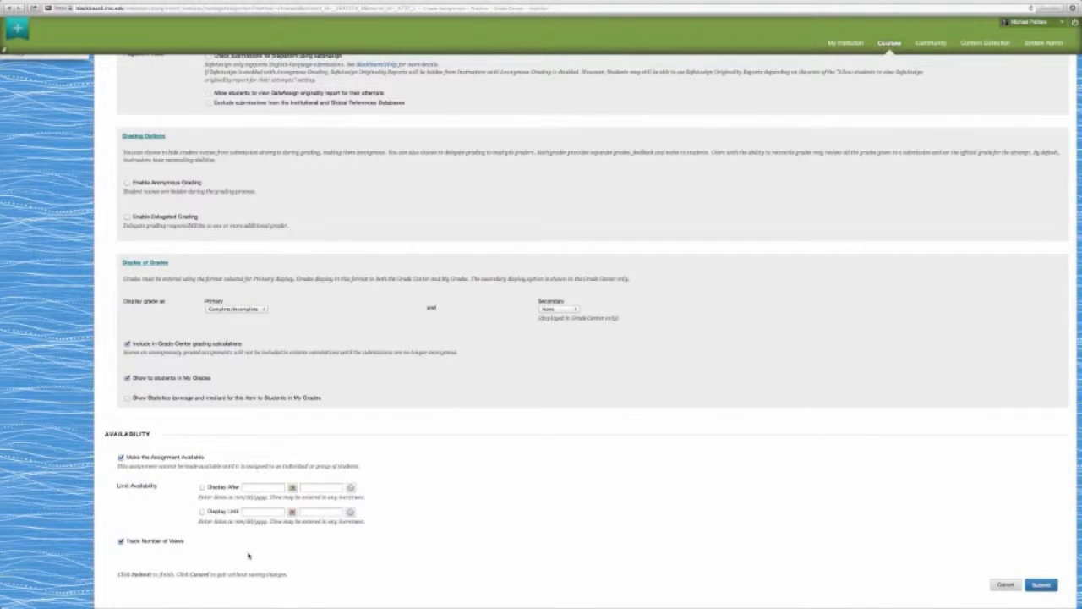
{"action": "left_click", "coordinate": [1041, 584]}
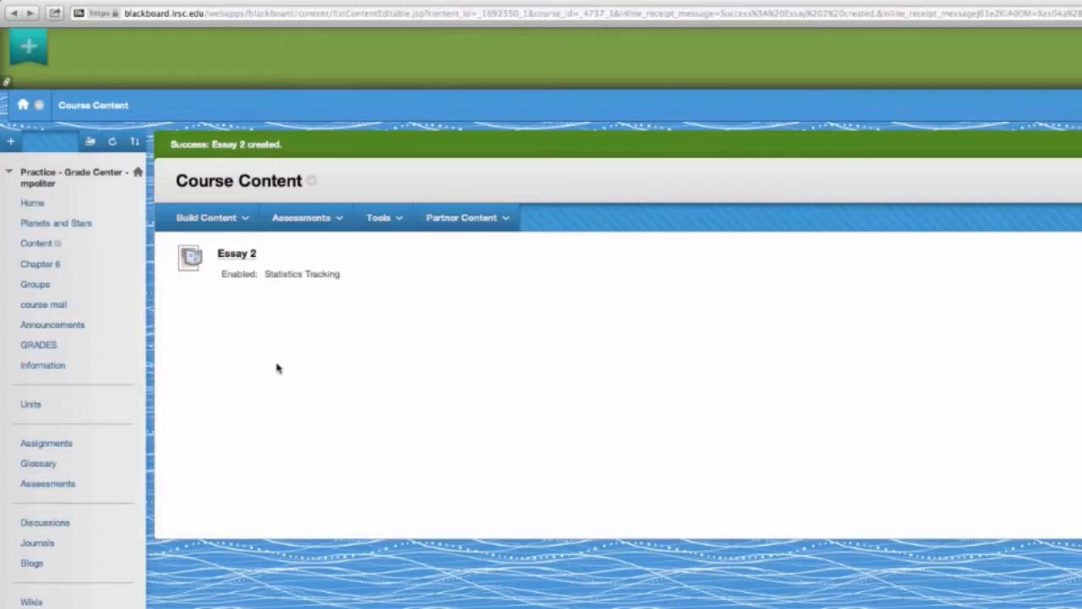
{"action": "left_click", "coordinate": [238, 256]}
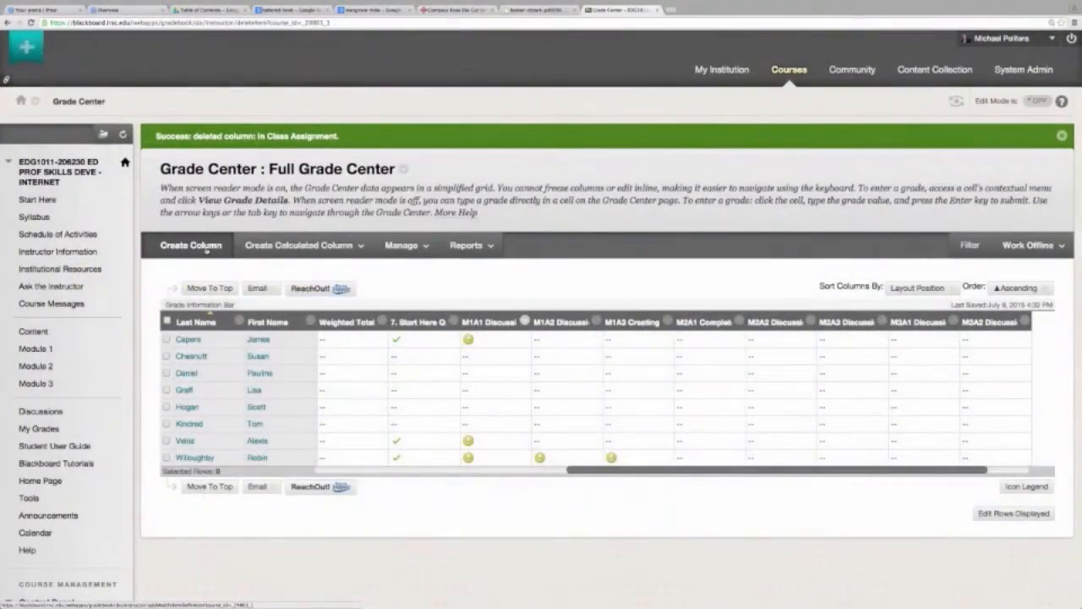
Create a grade column named In Class Assignment with 100 points possible
{"action": "left_click", "coordinate": [206, 246]}
{"action": "type", "text": "In Class Assignment"}
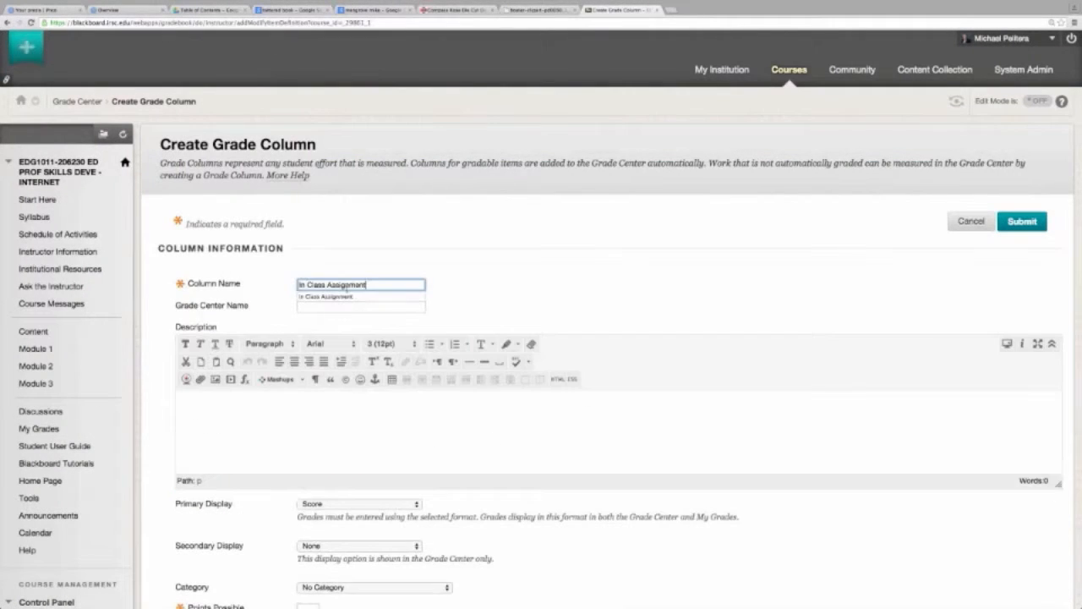
{"action": "scroll", "coordinate": [533, 324], "scroll_direction": "down", "scroll_amount": 5}
{"action": "scroll", "coordinate": [533, 324], "scroll_direction": "down", "scroll_amount": 2}
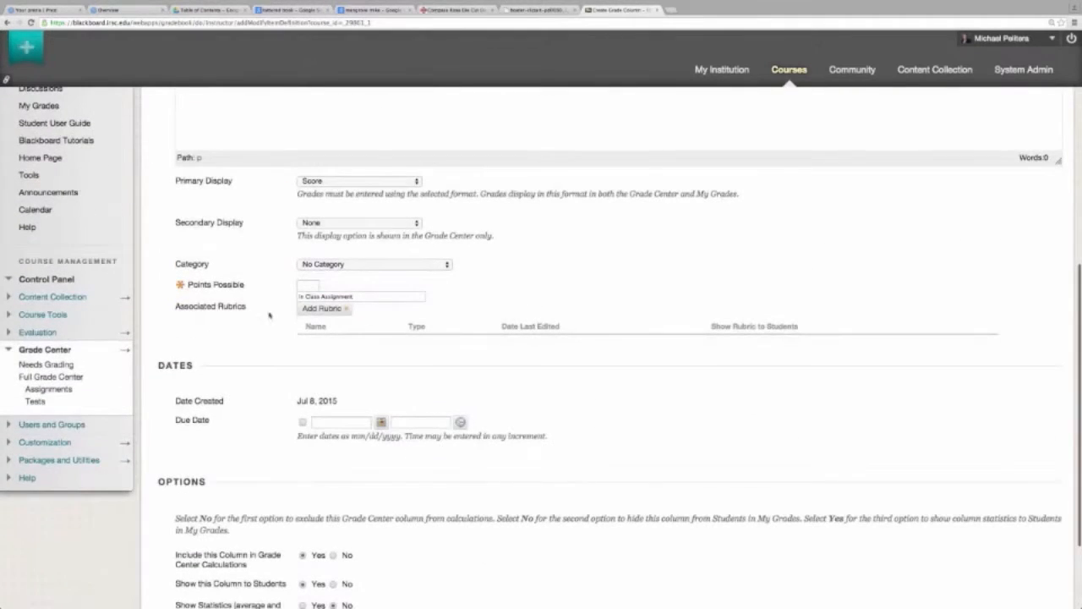
{"action": "left_click", "coordinate": [305, 287]}
{"action": "type", "text": "100"}
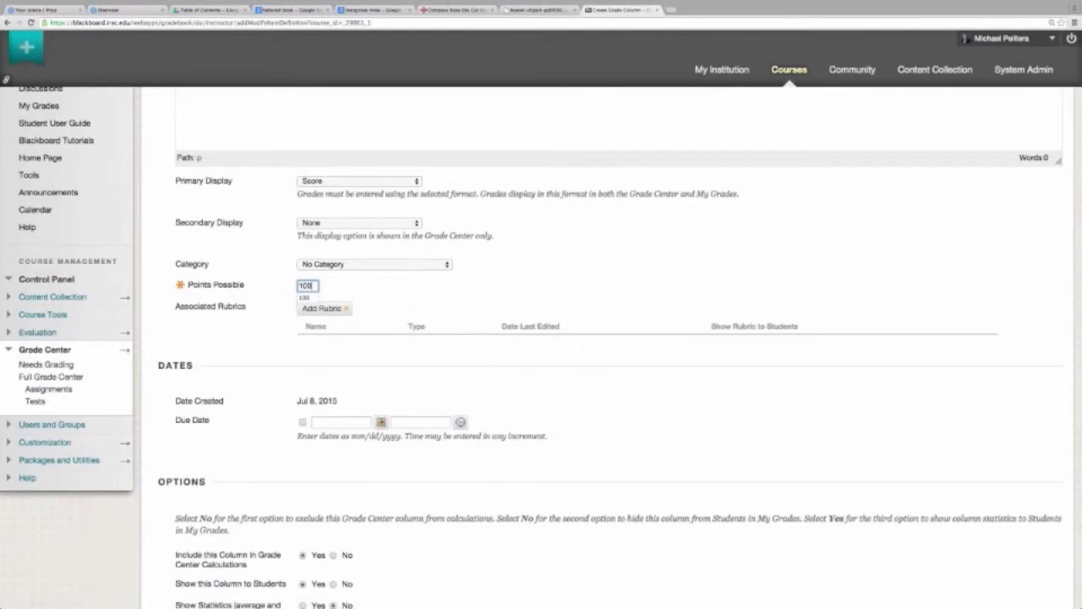
{"action": "key", "text": "Return"}
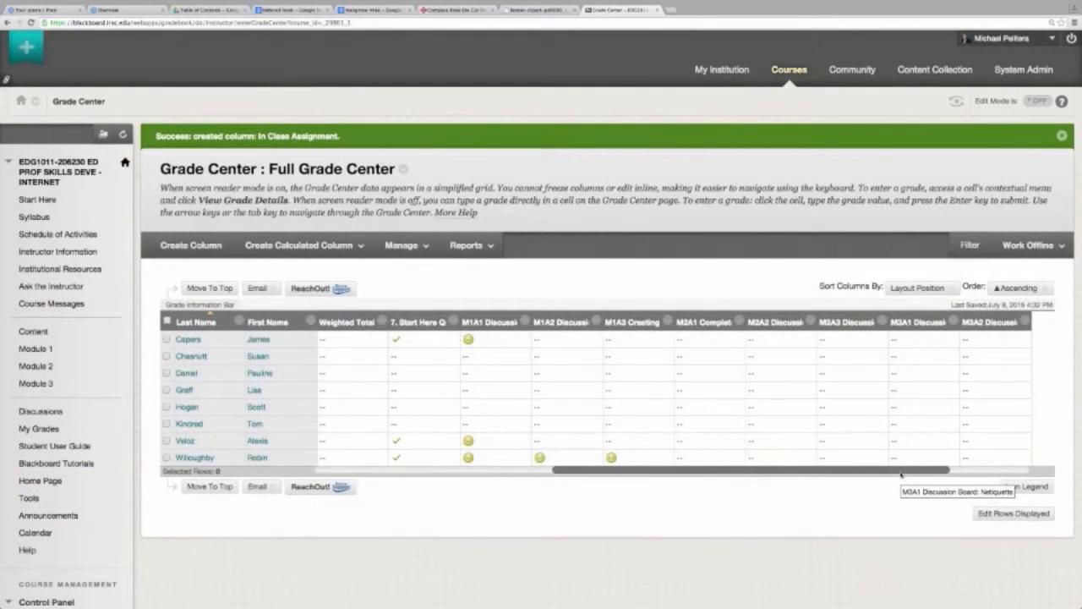
Enter 85 and 90 as the first two students' grades in the In Class Assignment column and start entering the third
{"action": "left_click_drag", "start_coordinate": [902, 471], "coordinate": [991, 471]}
{"action": "left_click", "coordinate": [977, 340]}
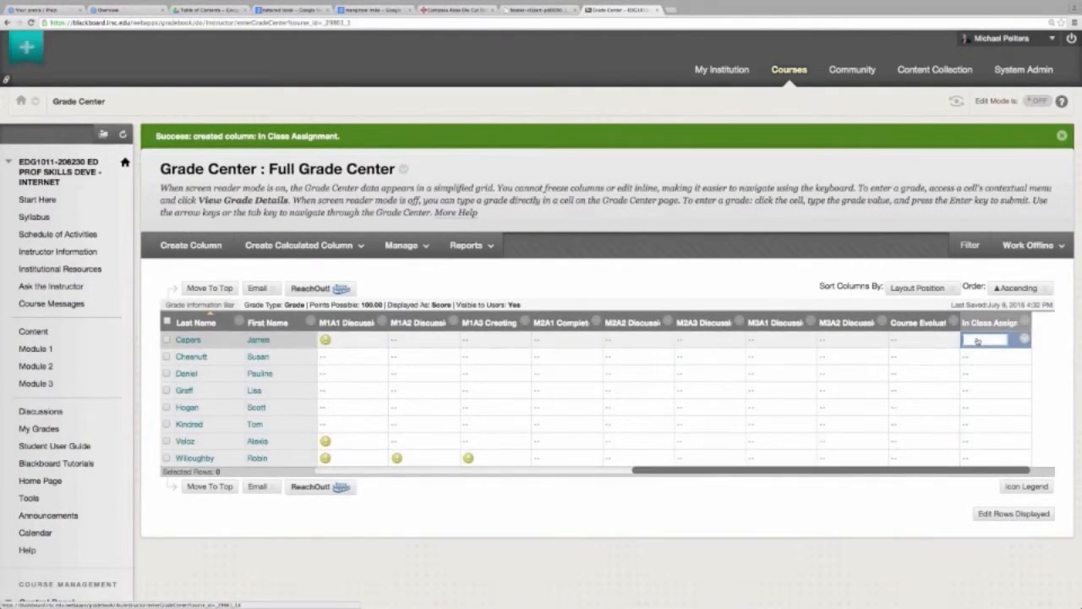
{"action": "type", "text": "85"}
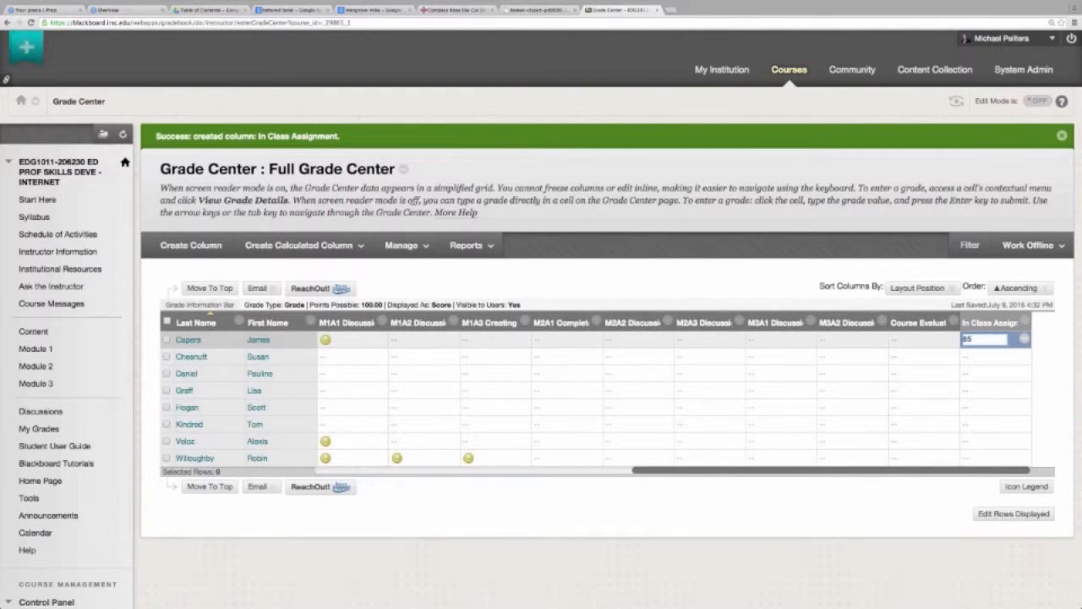
{"action": "key", "text": "Return"}
{"action": "type", "text": "90"}
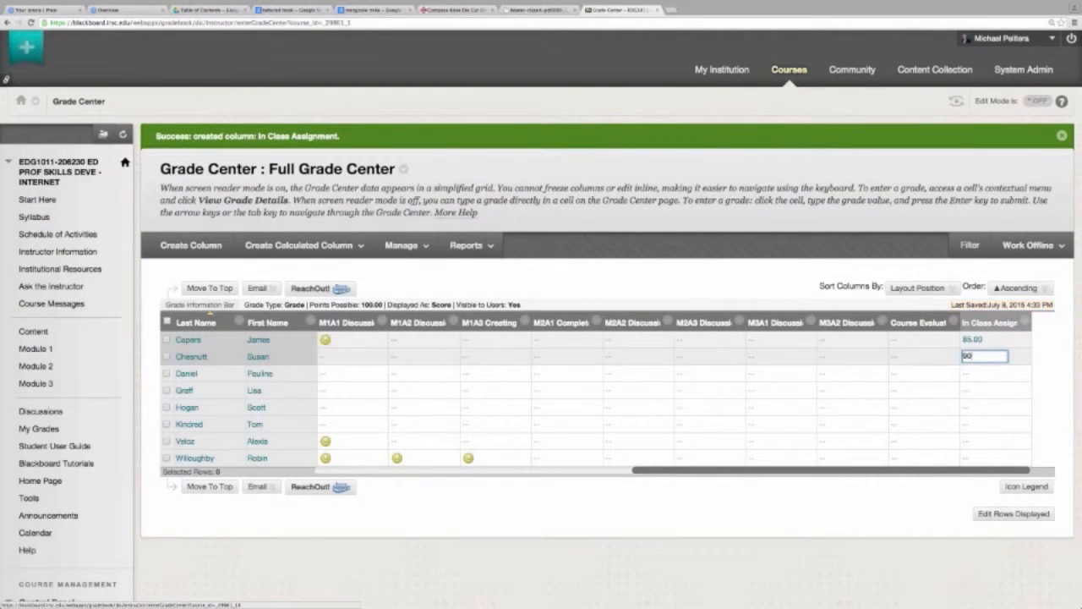
{"action": "key", "text": "Return"}
{"action": "type", "text": "7"}
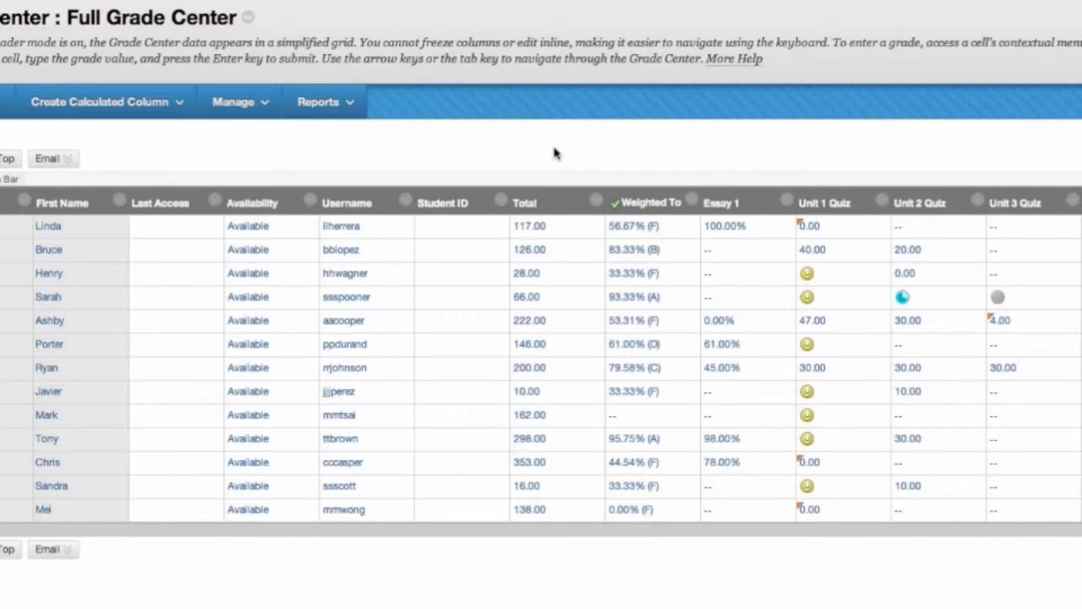
Open the Total column's information for editing and select its column name
{"action": "left_click", "coordinate": [596, 204]}
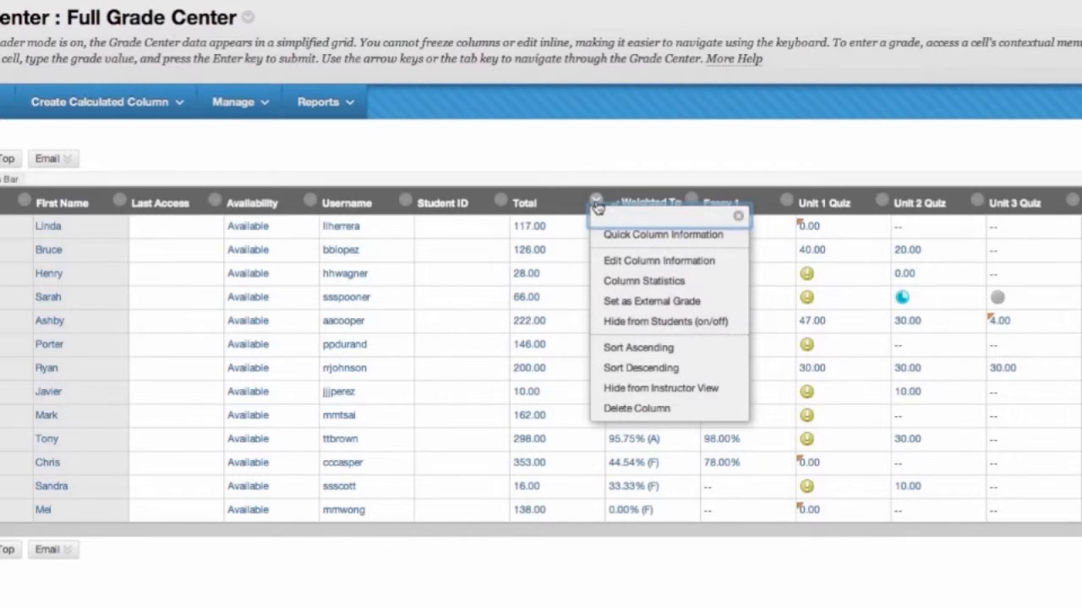
{"action": "left_click", "coordinate": [634, 264]}
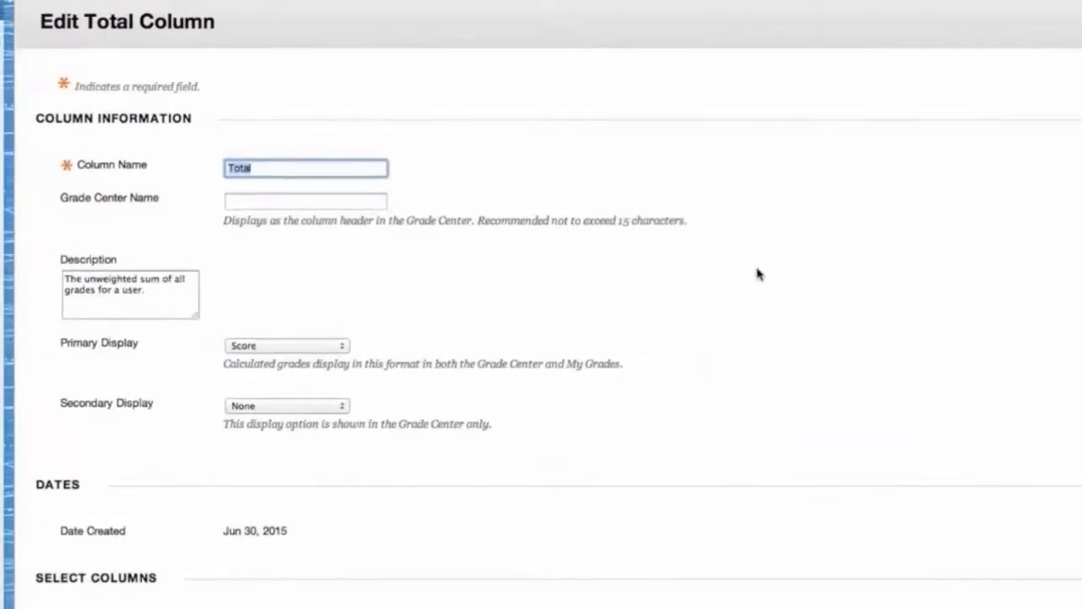
{"action": "left_click", "coordinate": [243, 169]}
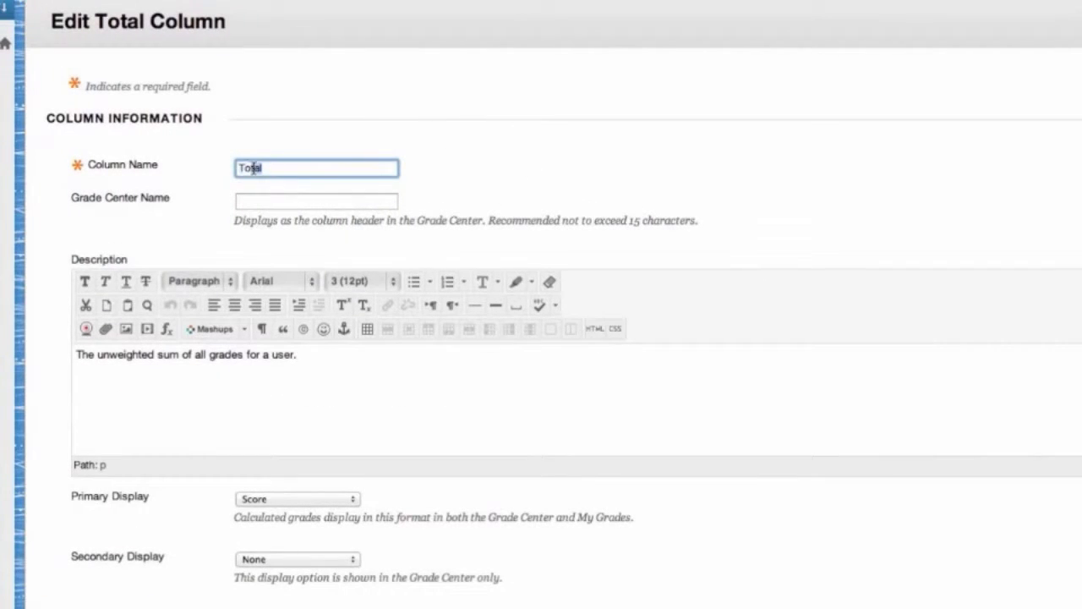
{"action": "double_click", "coordinate": [253, 168]}
Set the Total column's secondary display to Angel Letter
{"action": "scroll", "coordinate": [509, 186], "scroll_direction": "down", "scroll_amount": 5}
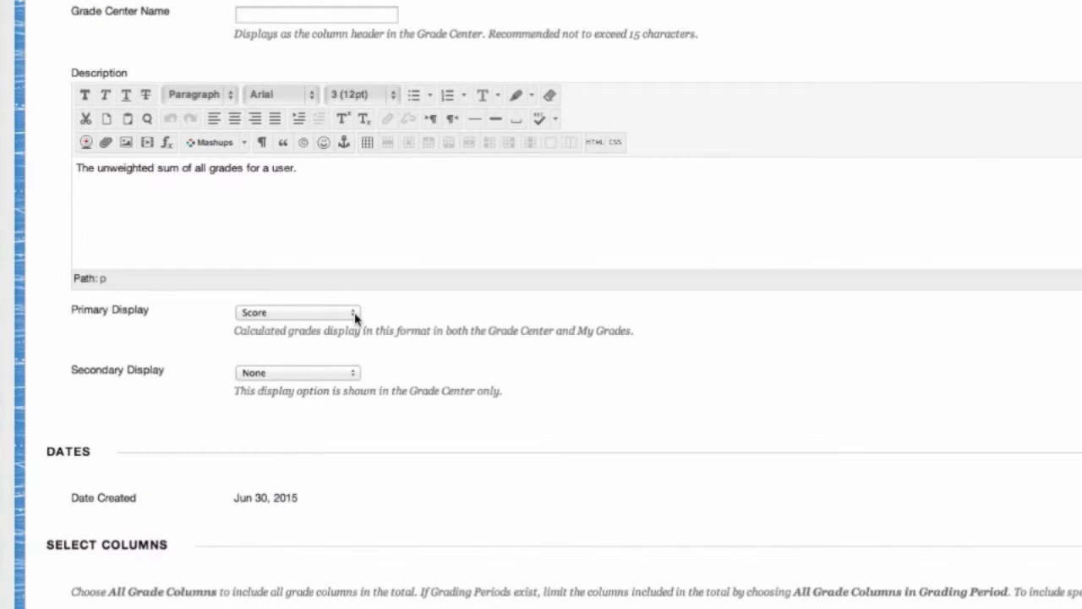
{"action": "left_click", "coordinate": [355, 373]}
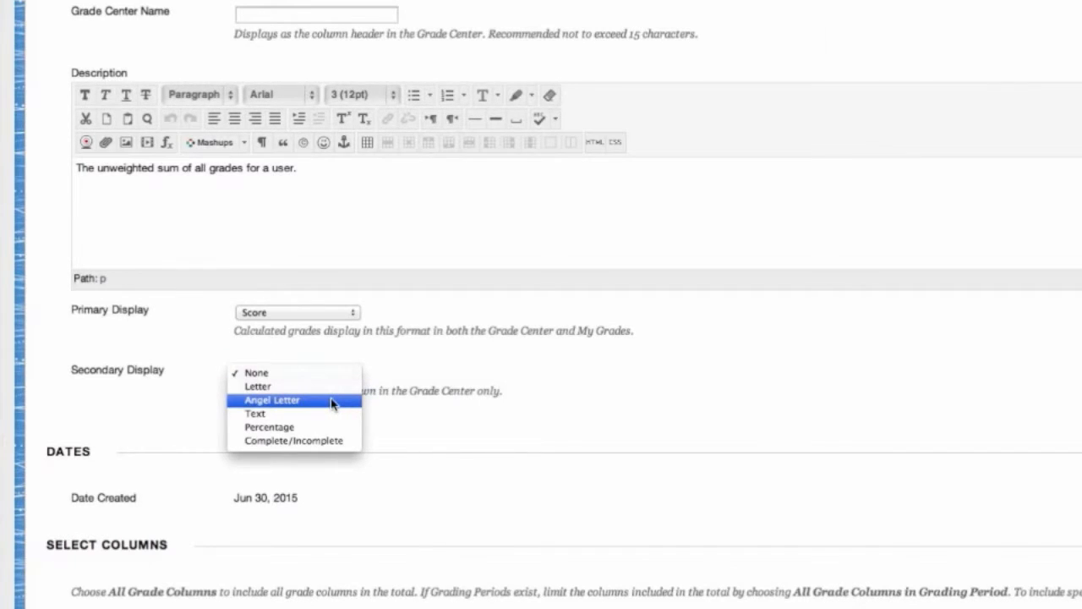
{"action": "left_click", "coordinate": [331, 401]}
{"action": "scroll", "coordinate": [332, 405], "scroll_direction": "down", "scroll_amount": 1}
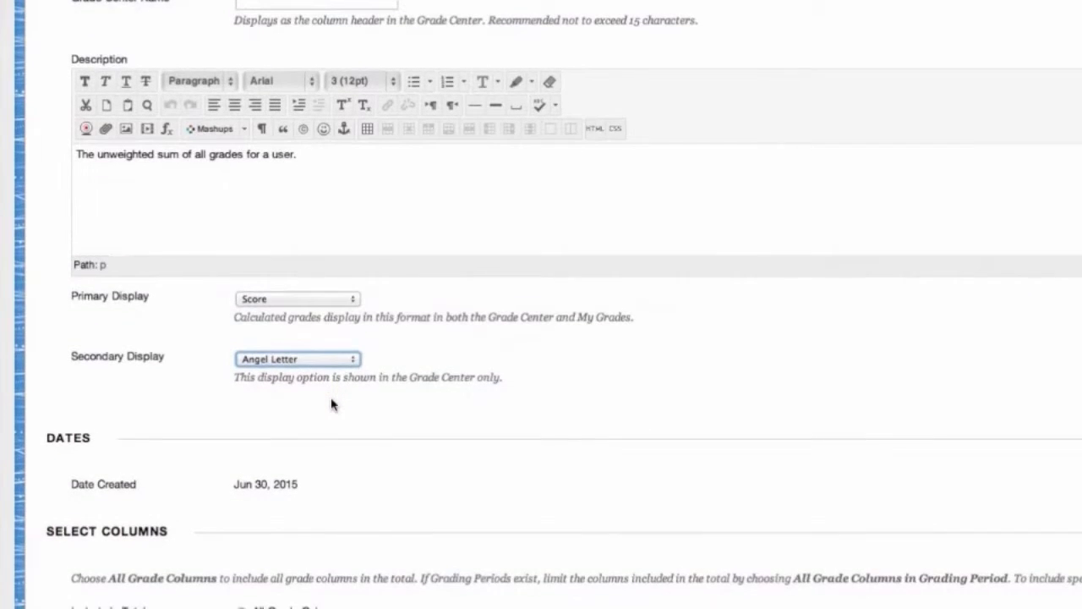
{"action": "scroll", "coordinate": [331, 405], "scroll_direction": "up", "scroll_amount": 1}
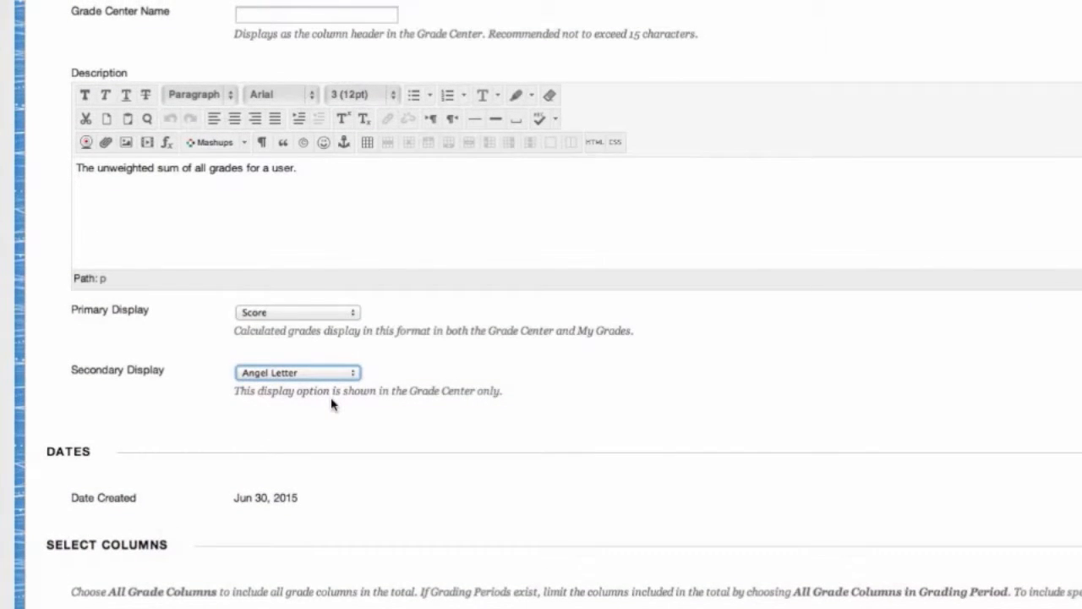
Restrict the total to selected columns and categories, and add the Portfolio Assignment Submission column to it
{"action": "scroll", "coordinate": [332, 405], "scroll_direction": "down", "scroll_amount": 10}
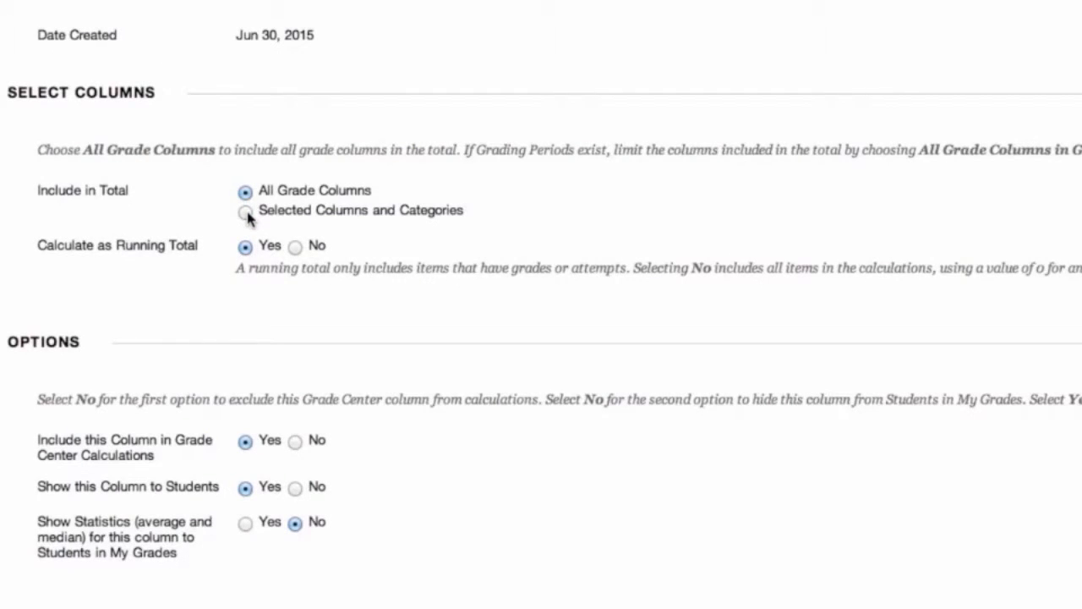
{"action": "left_click", "coordinate": [246, 213]}
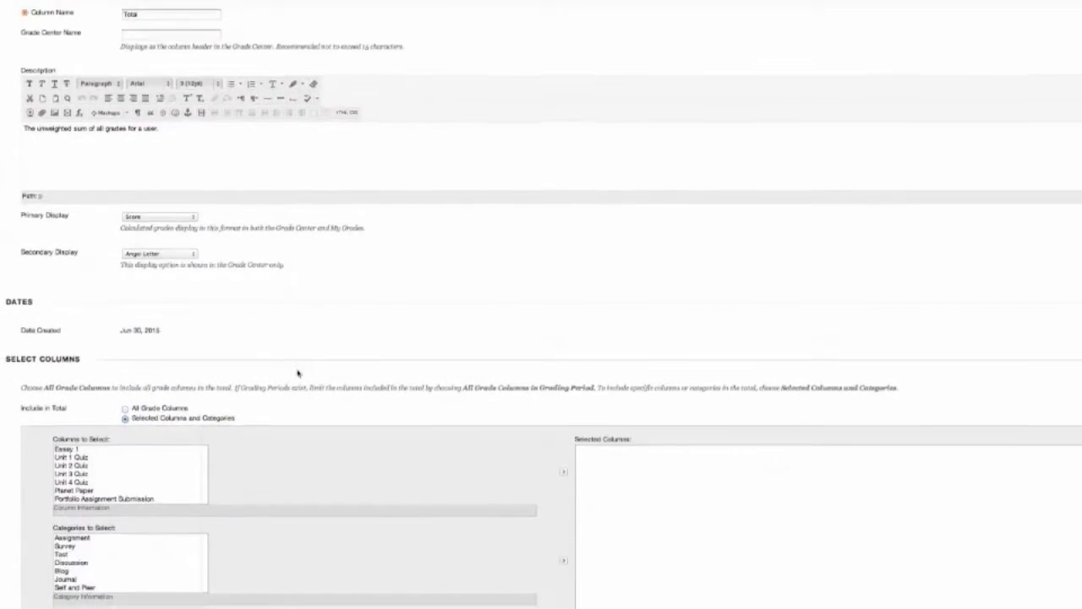
{"action": "scroll", "coordinate": [297, 372], "scroll_direction": "down", "scroll_amount": 5}
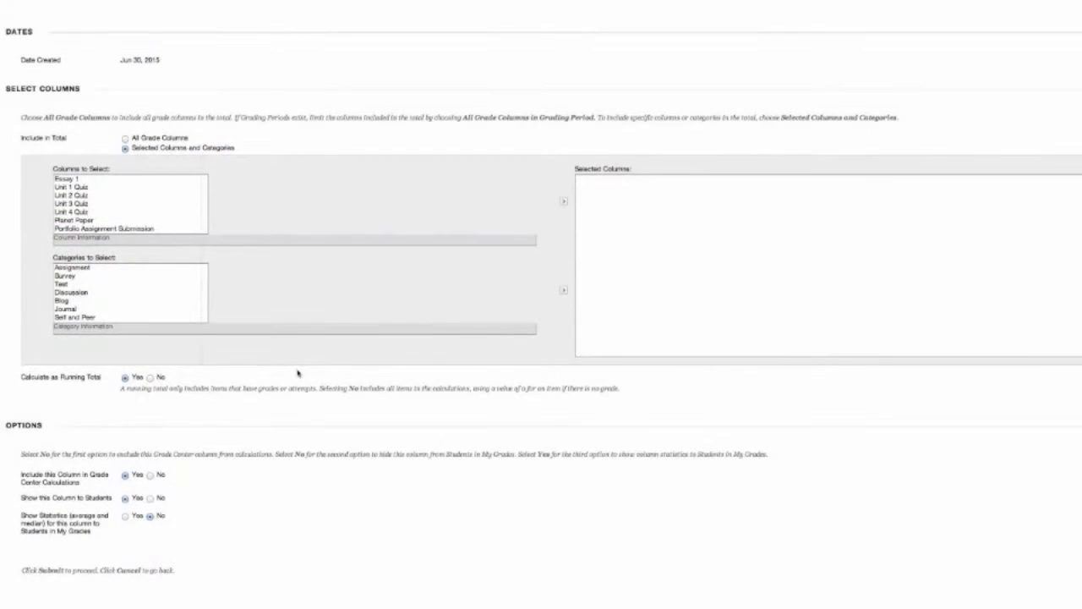
{"action": "left_click", "coordinate": [140, 229]}
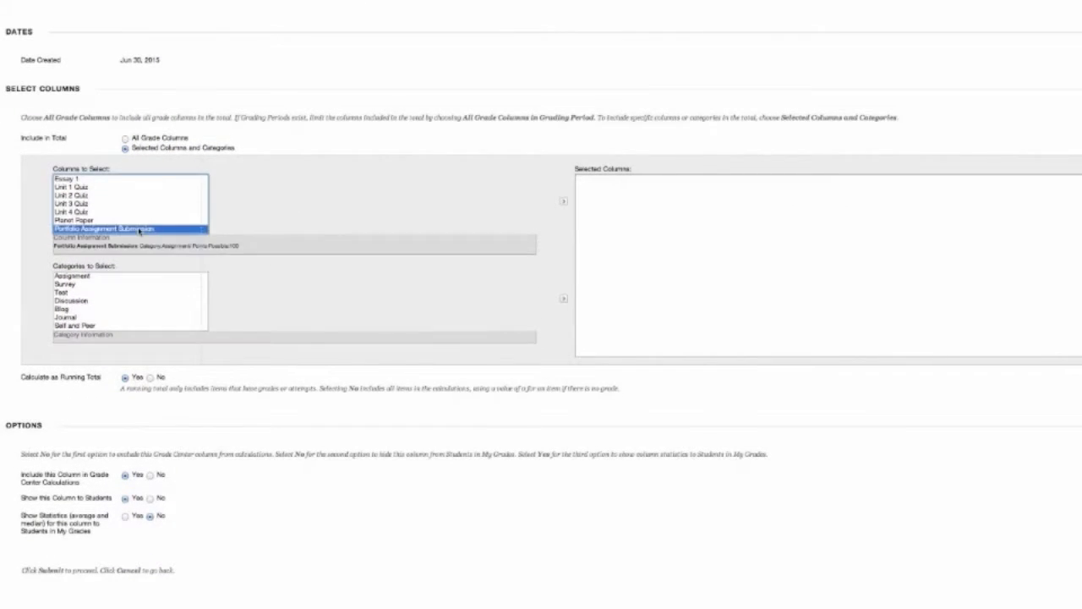
{"action": "left_click", "coordinate": [564, 202]}
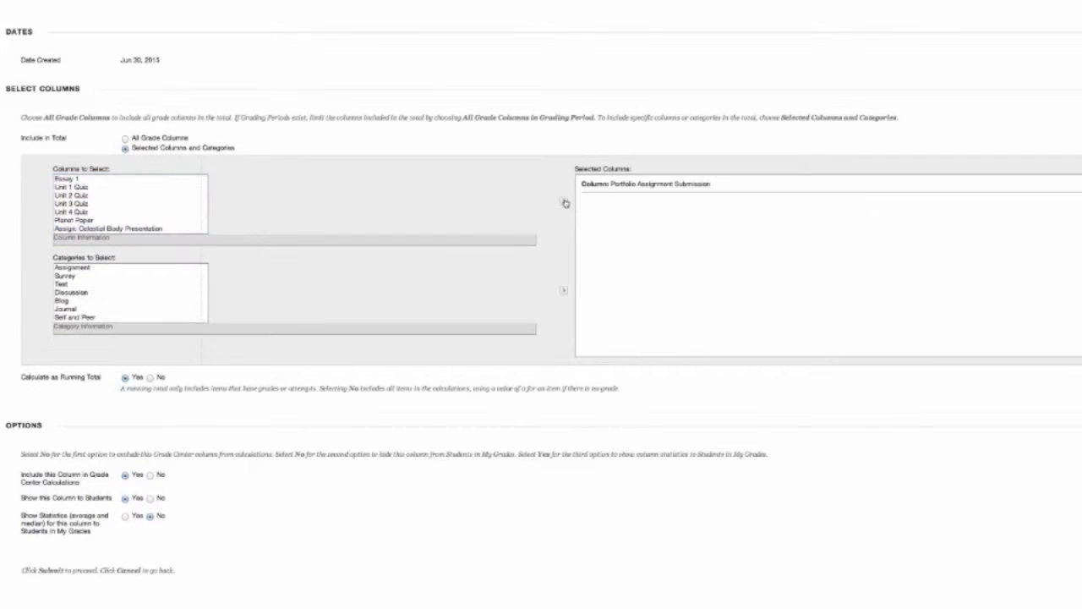
Add the Assignment and Survey categories to the Total column's selected items
{"action": "left_click", "coordinate": [72, 268]}
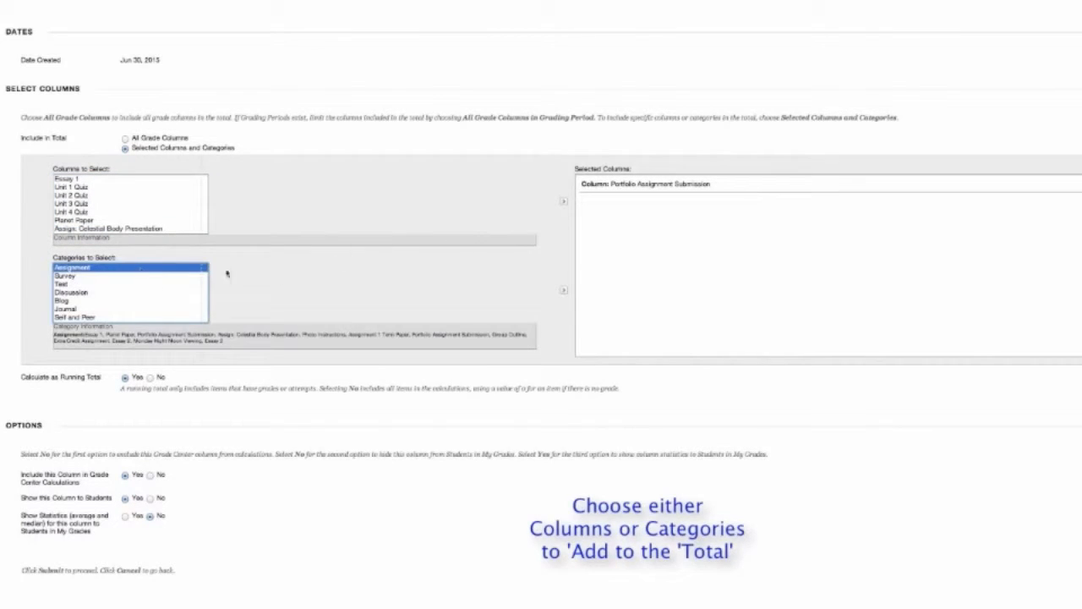
{"action": "left_click", "coordinate": [565, 295]}
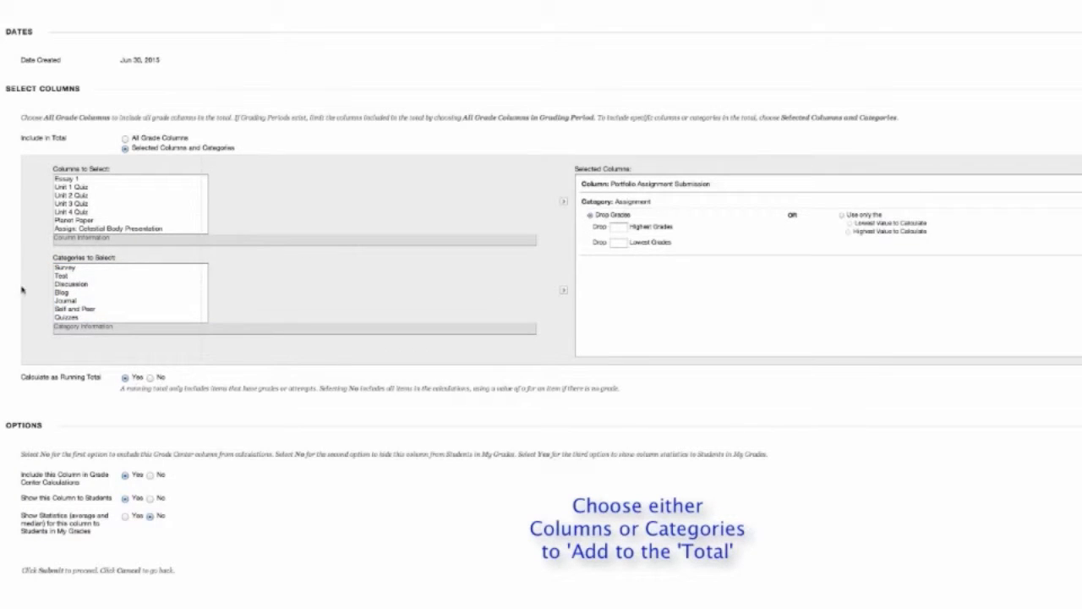
{"action": "left_click", "coordinate": [63, 268]}
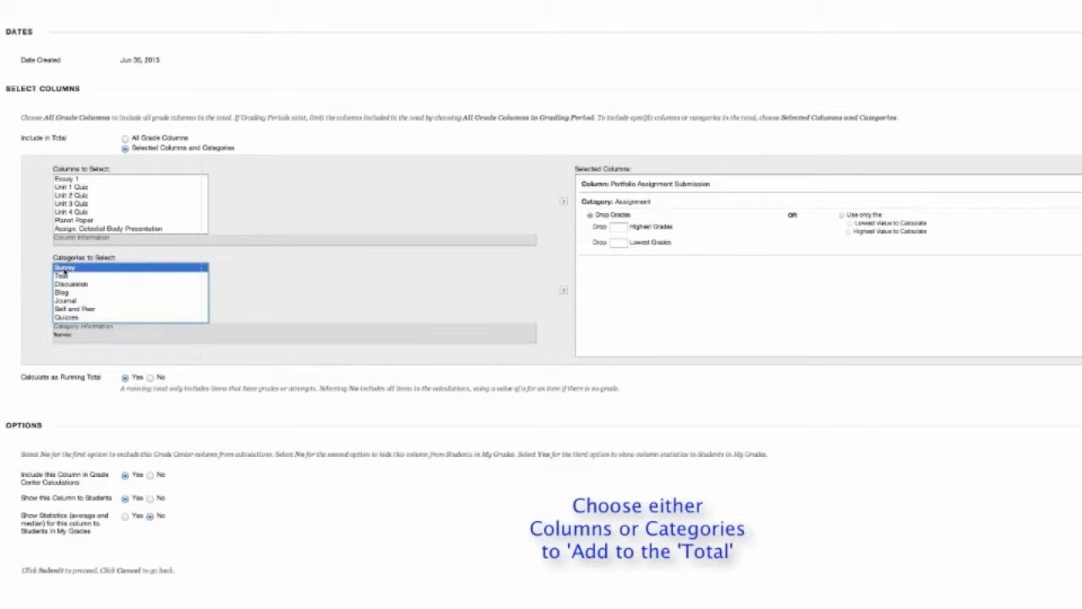
{"action": "left_click", "coordinate": [565, 293]}
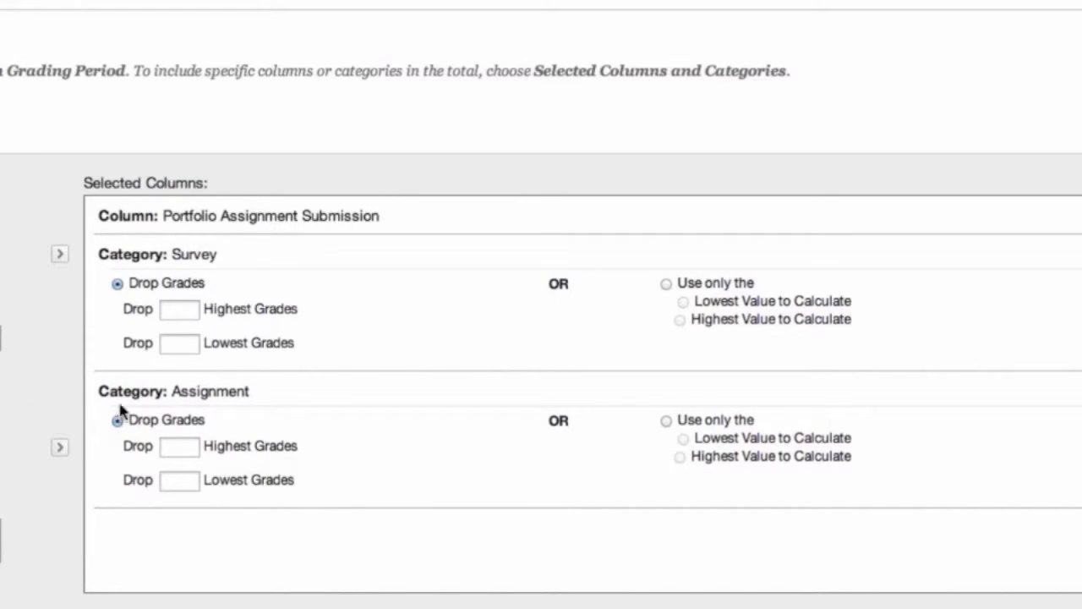
{"action": "scroll", "coordinate": [995, 103], "scroll_direction": "down", "scroll_amount": 3}
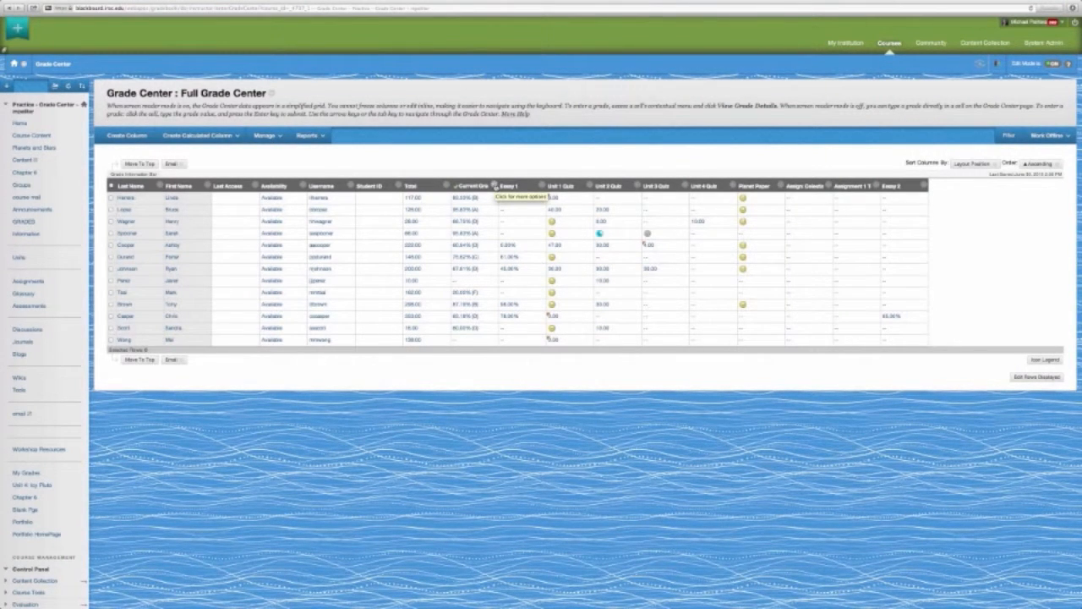
Open the Current Grade weighted column for editing and rename it Weighted Total
{"action": "left_click", "coordinate": [495, 185]}
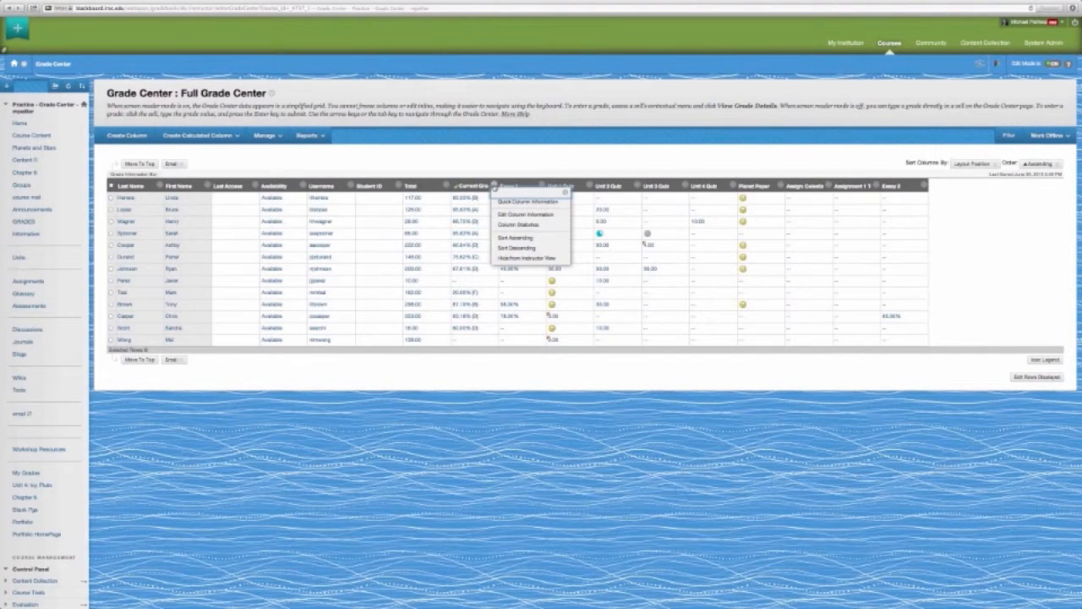
{"action": "left_click", "coordinate": [500, 215]}
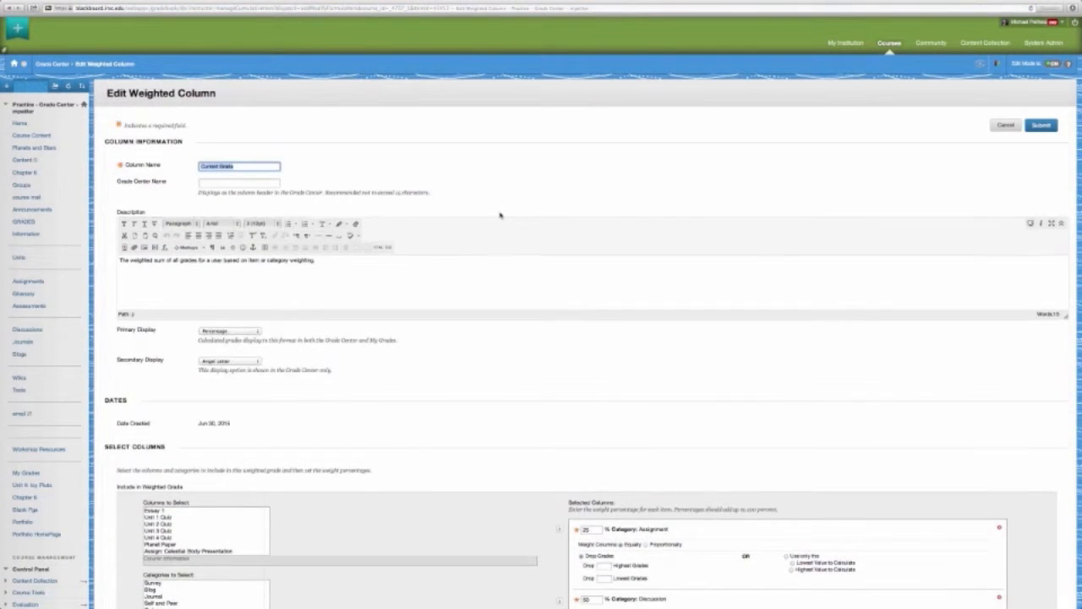
{"action": "type", "text": "Weig"}
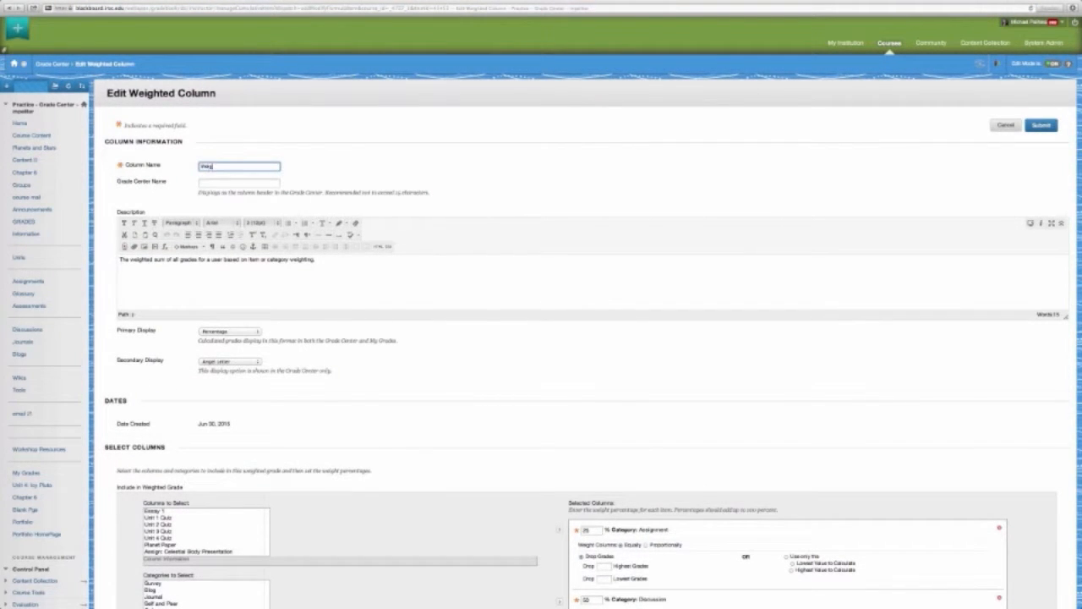
{"action": "type", "text": "hted Grad"}
{"action": "key", "text": "BackSpace"}
{"action": "key", "text": "BackSpace"}
{"action": "key", "text": "BackSpace"}
{"action": "key", "text": "BackSpace"}
{"action": "type", "text": "Total"}
Look through the primary and secondary display choices for the weighted column
{"action": "left_click", "coordinate": [257, 333]}
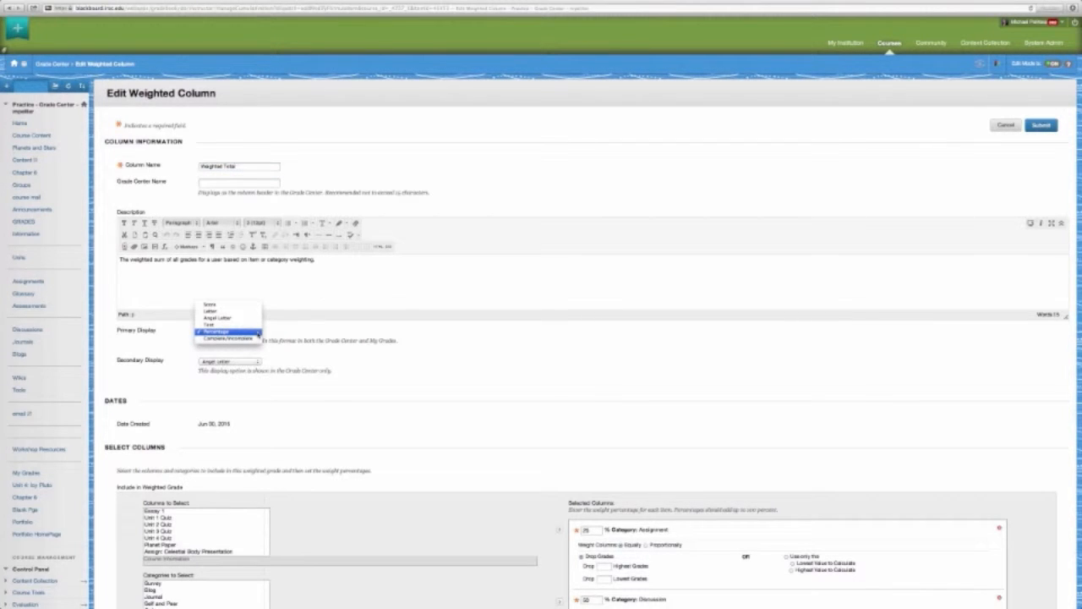
{"action": "left_click", "coordinate": [291, 354]}
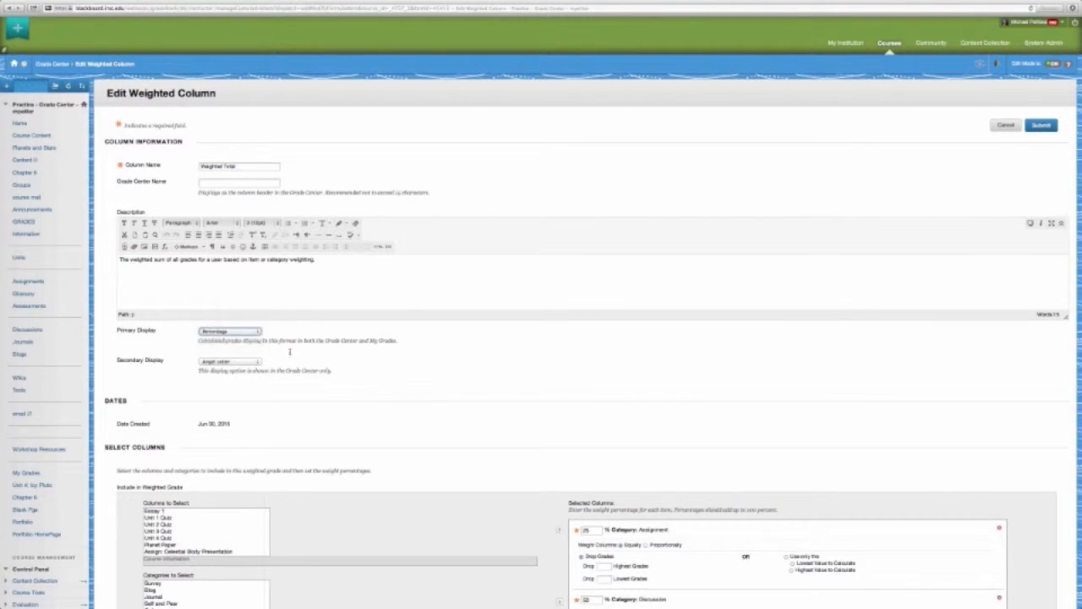
{"action": "left_click", "coordinate": [259, 362]}
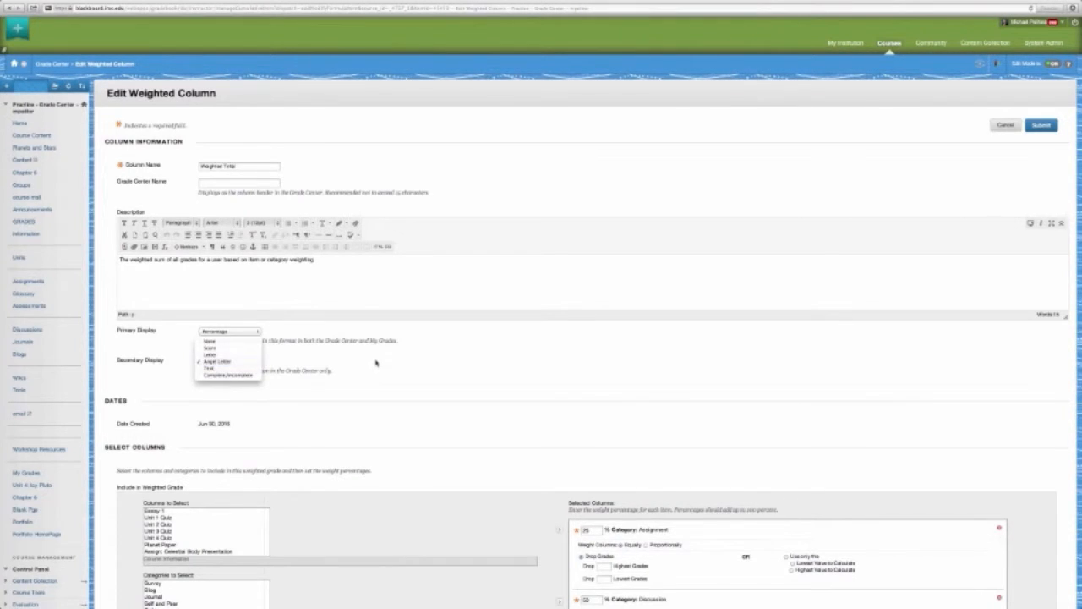
Add the Assign: Celestial Body Presentation column to the weighted grade with a weight of 25%
{"action": "scroll", "coordinate": [377, 363], "scroll_direction": "down", "scroll_amount": 5}
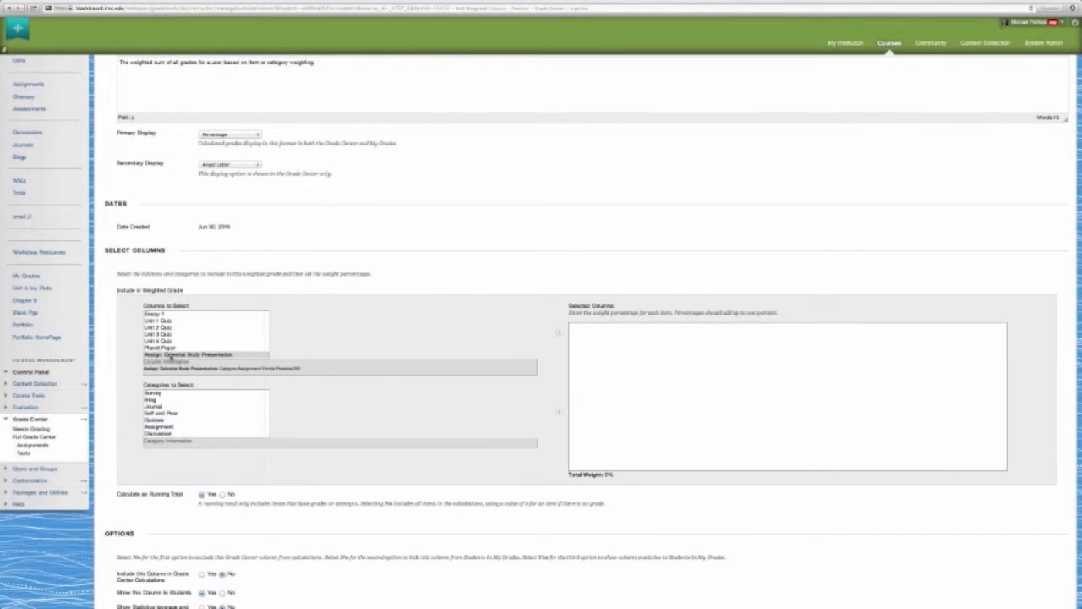
{"action": "left_click", "coordinate": [170, 356]}
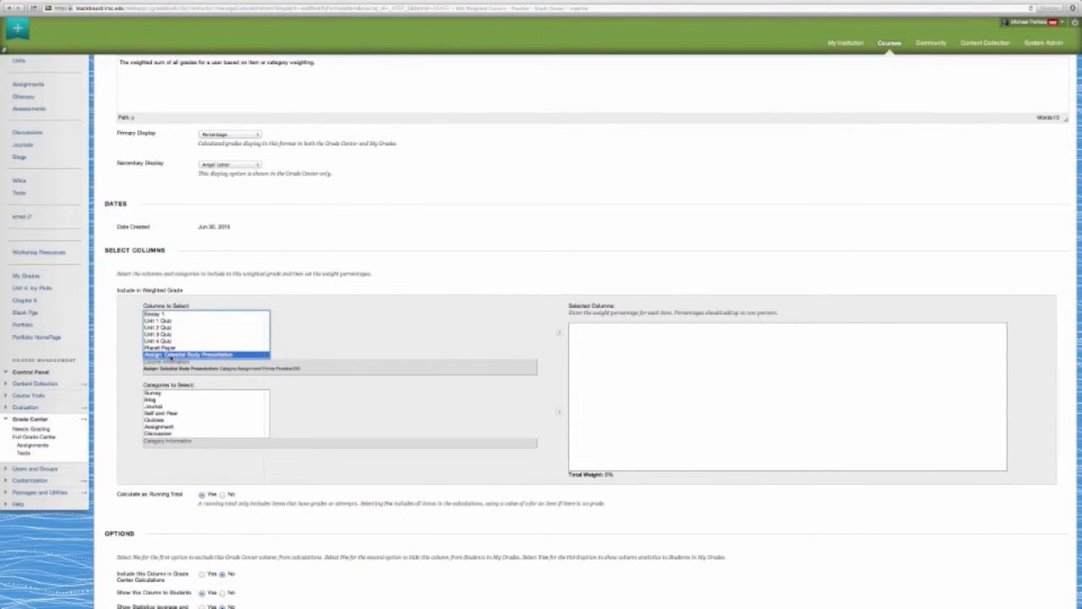
{"action": "left_click", "coordinate": [559, 335]}
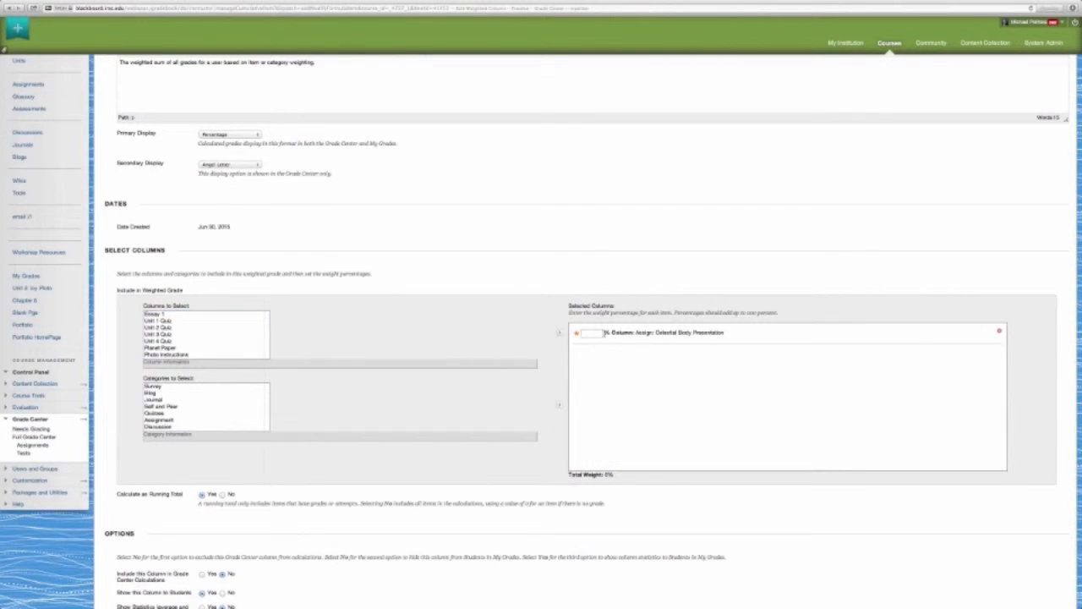
{"action": "type", "text": "25"}
{"action": "scroll", "coordinate": [493, 326], "scroll_direction": "down", "scroll_amount": 2}
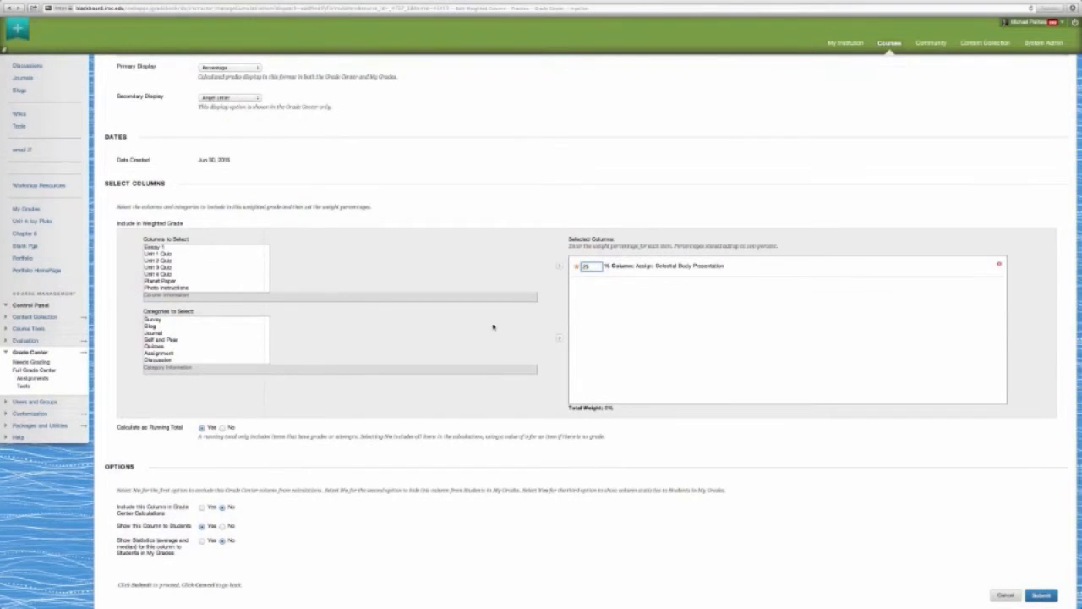
Add the Assignment, Quizzes and Discussion categories to the weighted grade at 25% each and submit the column
{"action": "left_click", "coordinate": [493, 326]}
{"action": "left_click", "coordinate": [153, 353]}
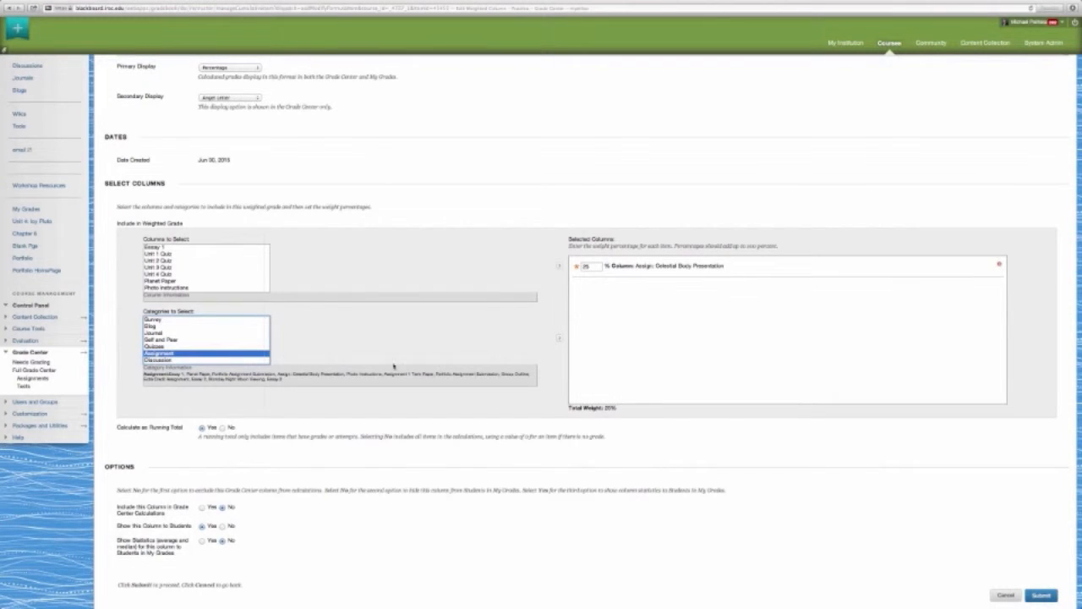
{"action": "left_click", "coordinate": [559, 339]}
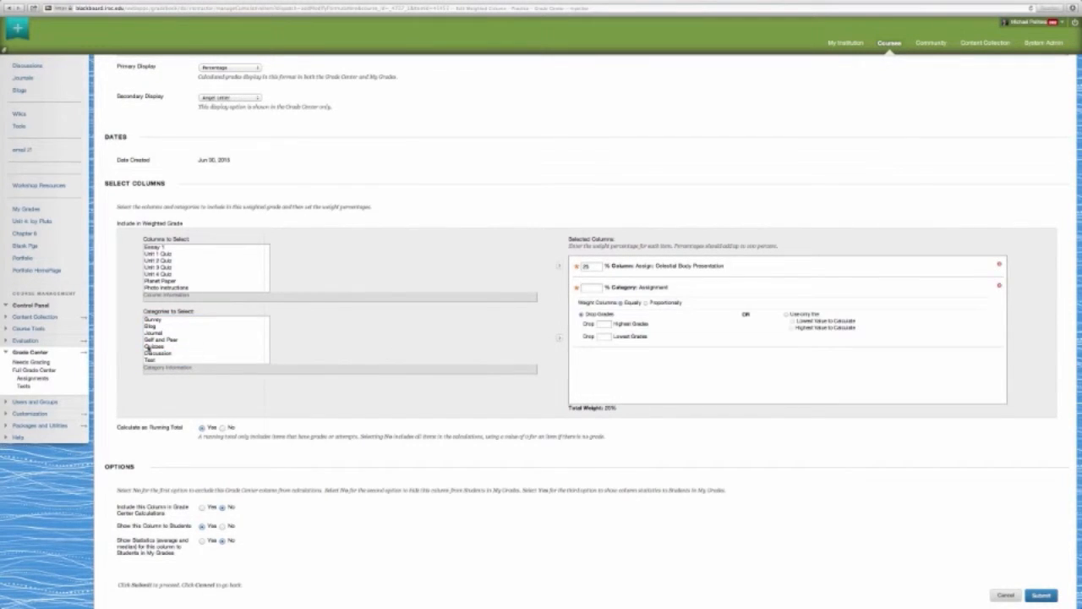
{"action": "left_click", "coordinate": [151, 347]}
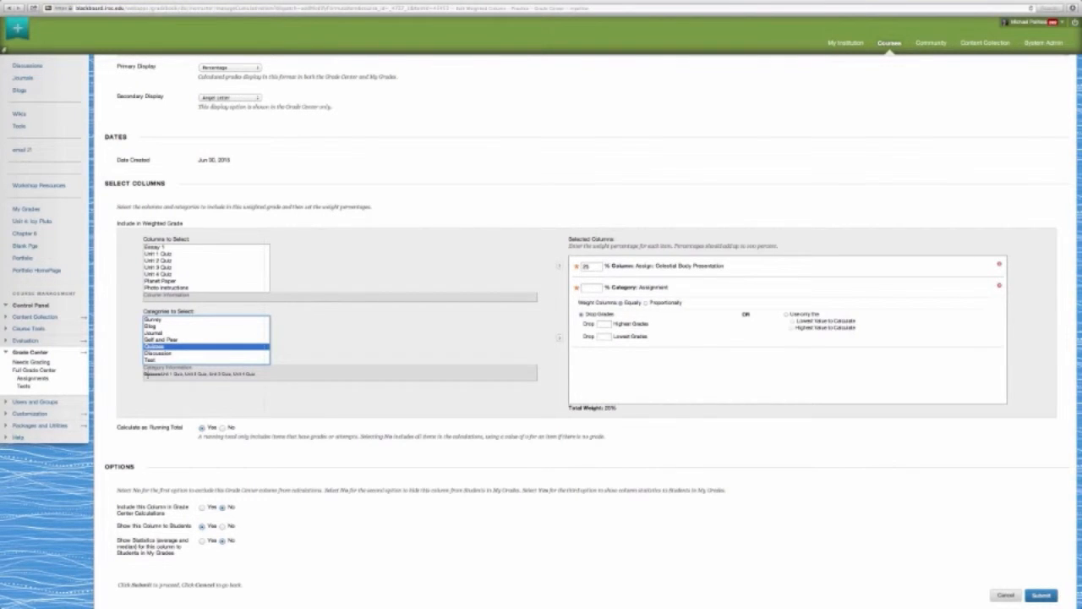
{"action": "left_click", "coordinate": [560, 339]}
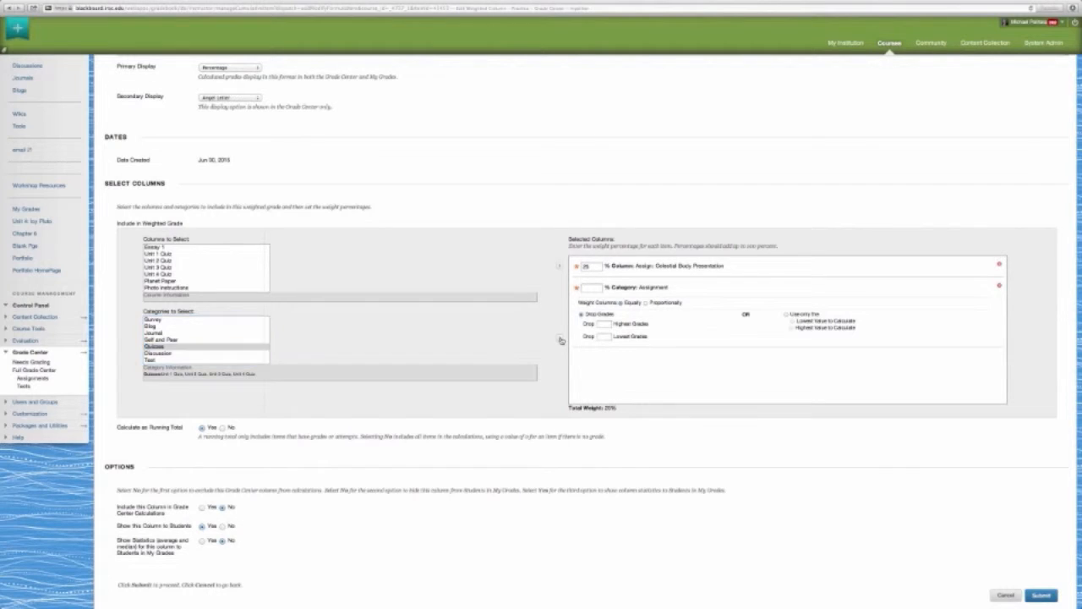
{"action": "left_click", "coordinate": [151, 347]}
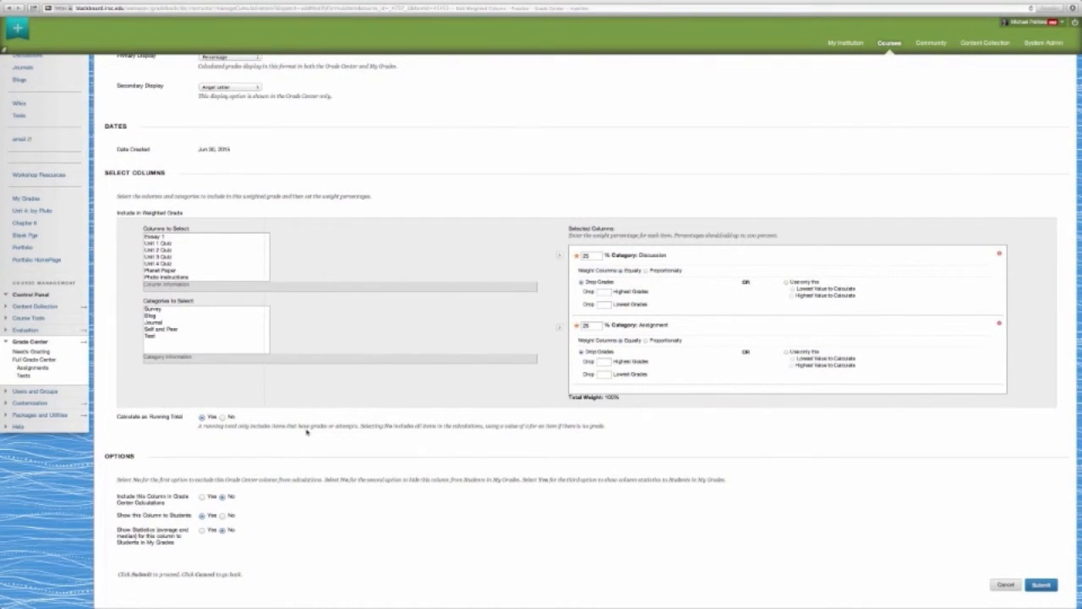
{"action": "scroll", "coordinate": [307, 431], "scroll_direction": "down", "scroll_amount": 1}
{"action": "left_click", "coordinate": [1043, 586]}
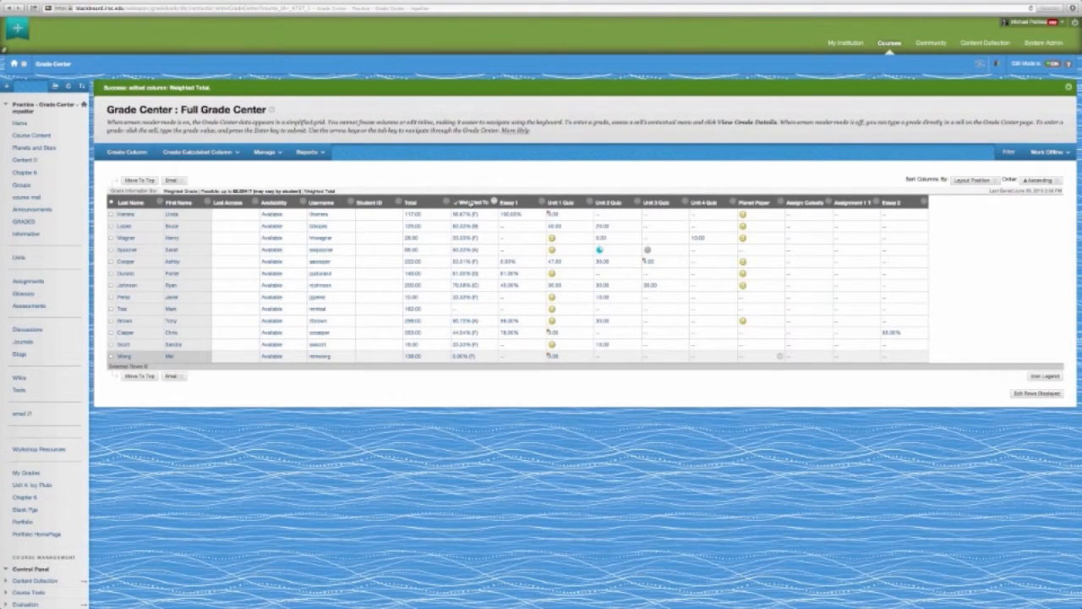
Sort the grade grid by the Weighted Total column and by last name in ascending order
{"action": "left_click", "coordinate": [471, 203]}
{"action": "left_click", "coordinate": [472, 203]}
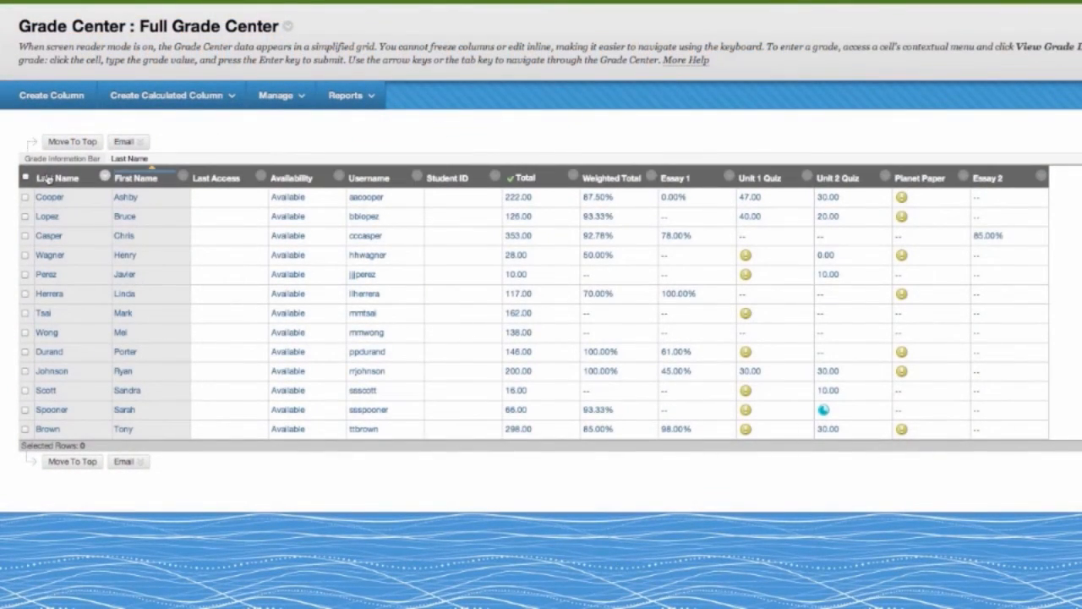
{"action": "left_click", "coordinate": [50, 182]}
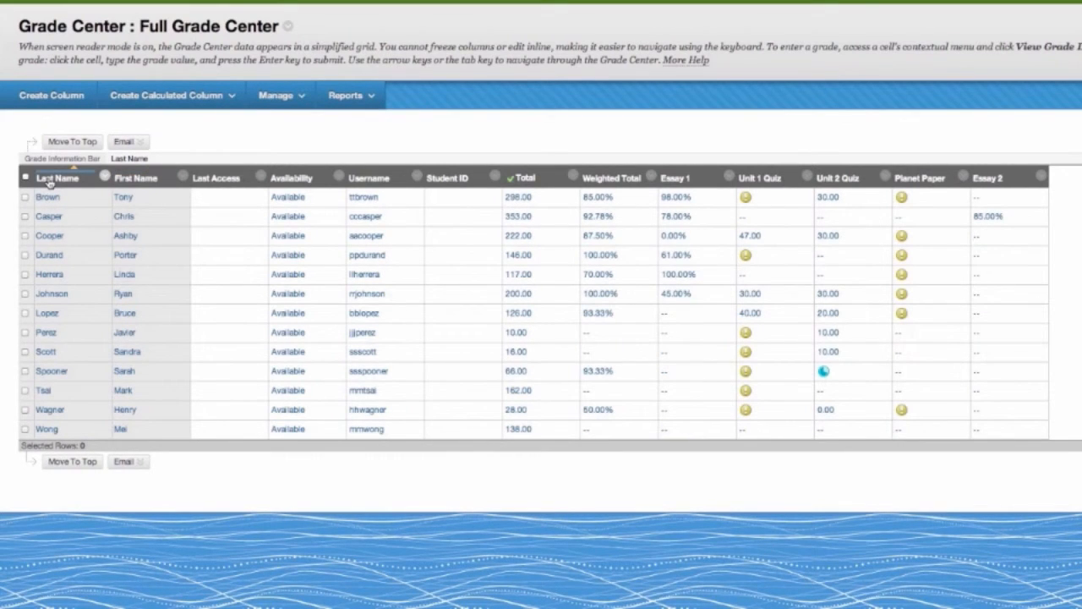
Sort the grid by Unit 1 Quiz and enter a grade of 0 for the three students without a quiz score
{"action": "left_click", "coordinate": [772, 180]}
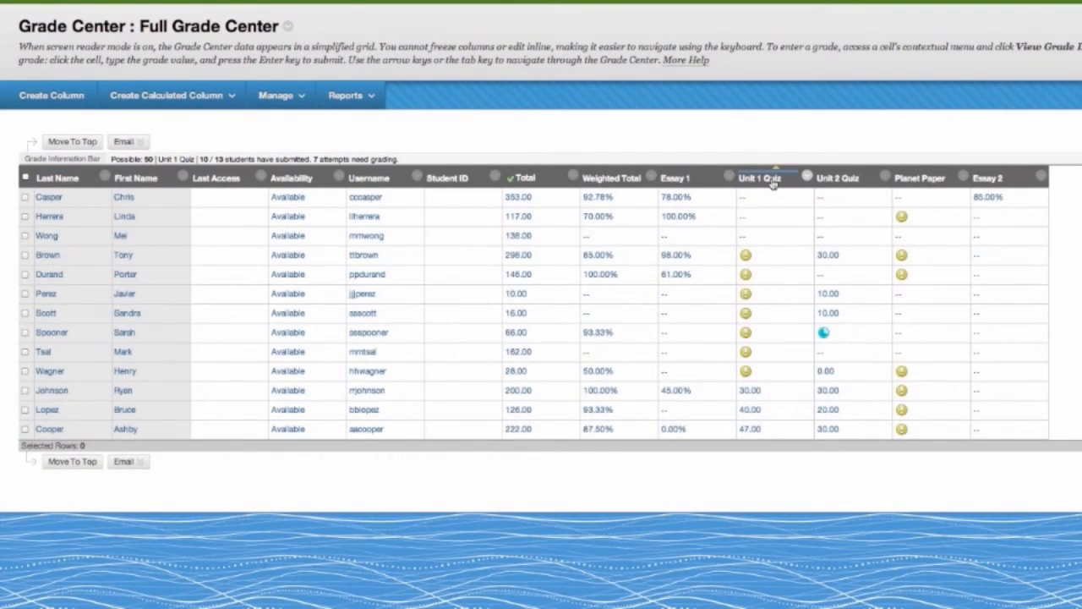
{"action": "left_click", "coordinate": [773, 181]}
{"action": "left_click", "coordinate": [772, 182]}
{"action": "left_click", "coordinate": [761, 197]}
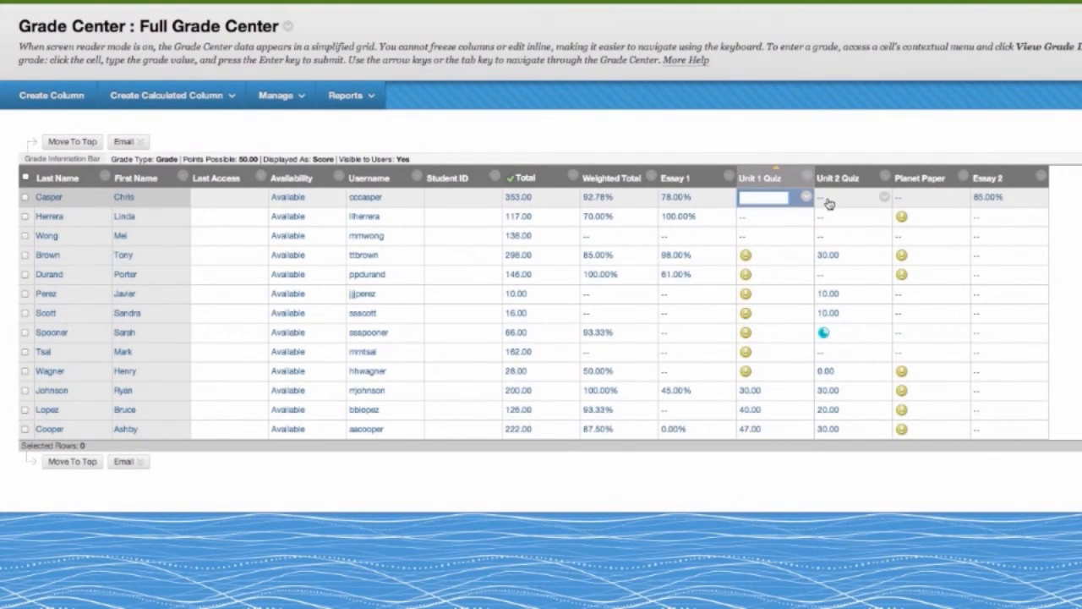
{"action": "type", "text": "0"}
{"action": "key", "text": "Return"}
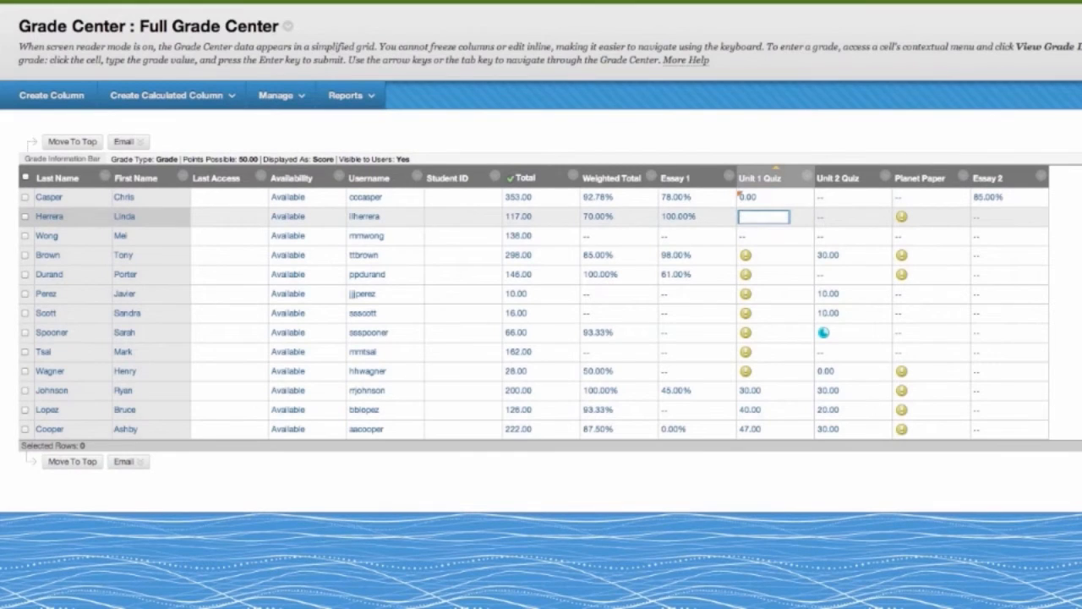
{"action": "type", "text": "0"}
{"action": "key", "text": "Return"}
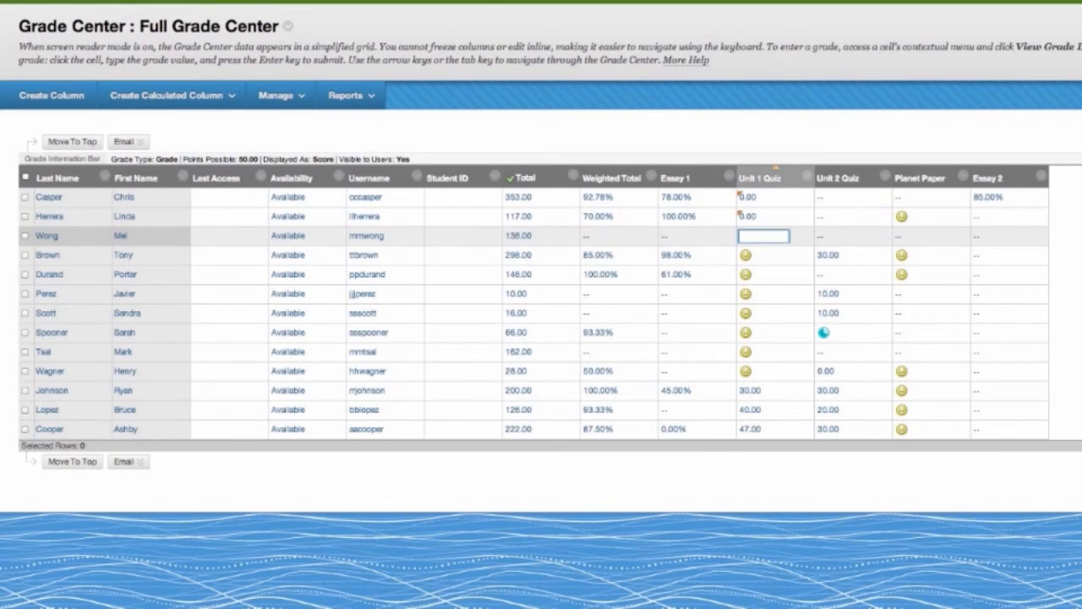
{"action": "type", "text": "0"}
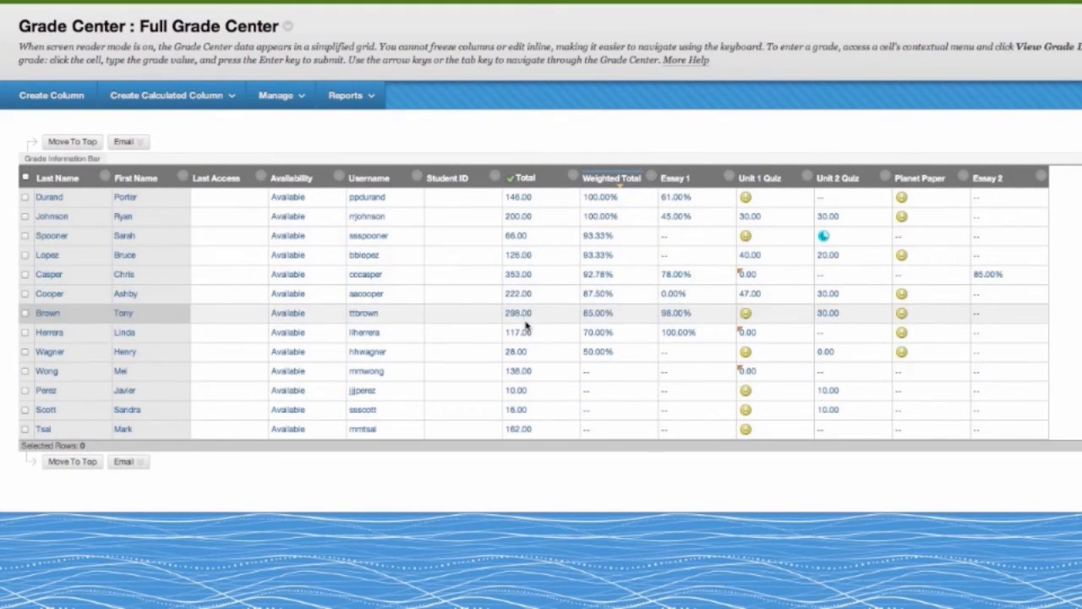
Compare the student order by sorting the grid on the Total column and on the Weighted Total column
{"action": "left_click", "coordinate": [530, 179]}
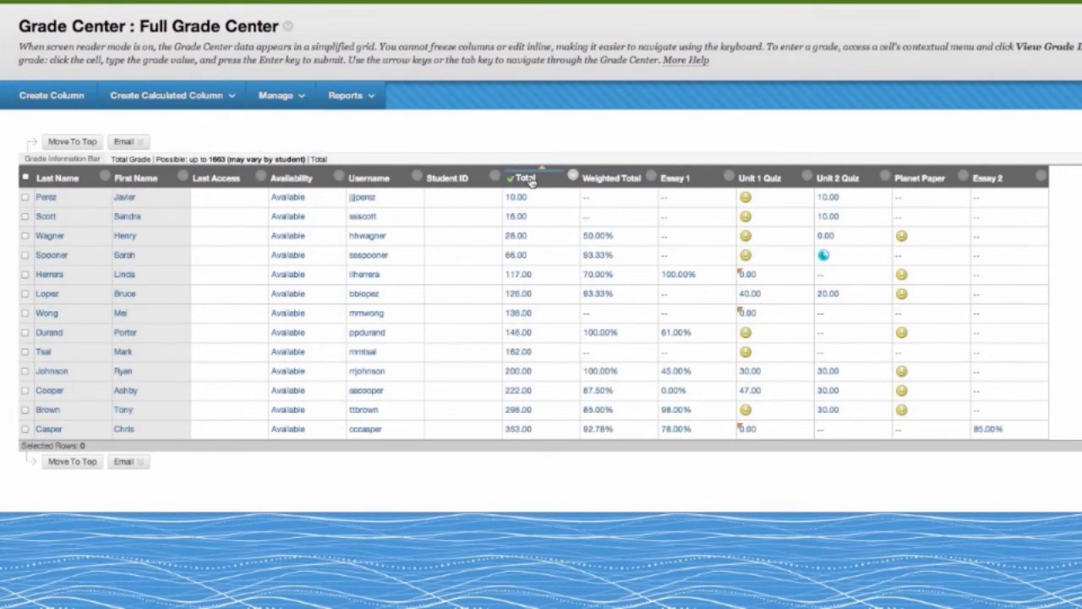
{"action": "left_click", "coordinate": [620, 179]}
{"action": "left_click", "coordinate": [620, 179]}
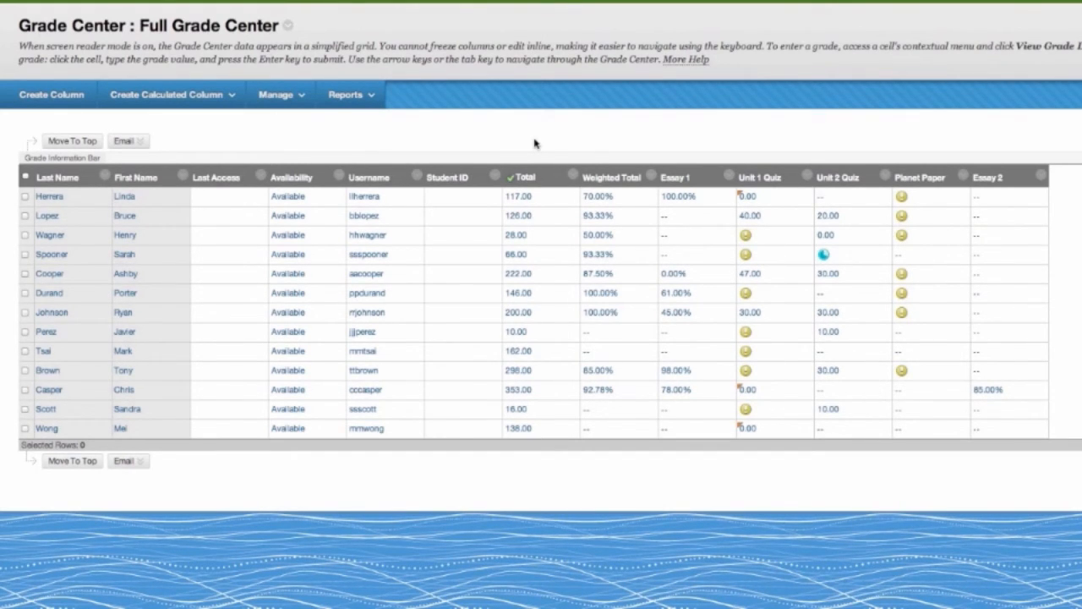
Set the Weighted Total column as the external grade
{"action": "left_click", "coordinate": [652, 177]}
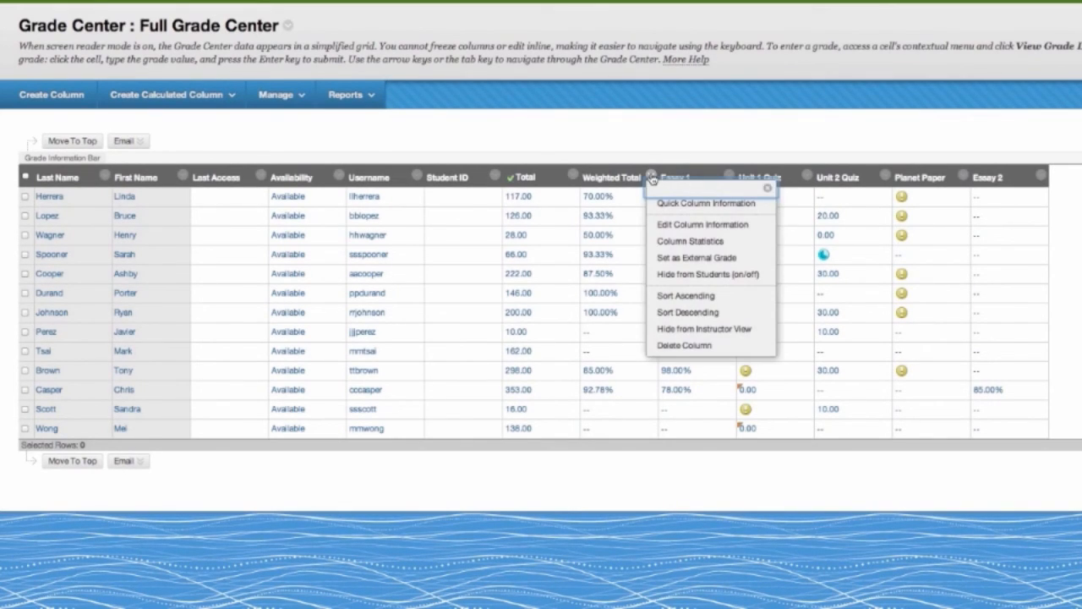
{"action": "left_click", "coordinate": [702, 259]}
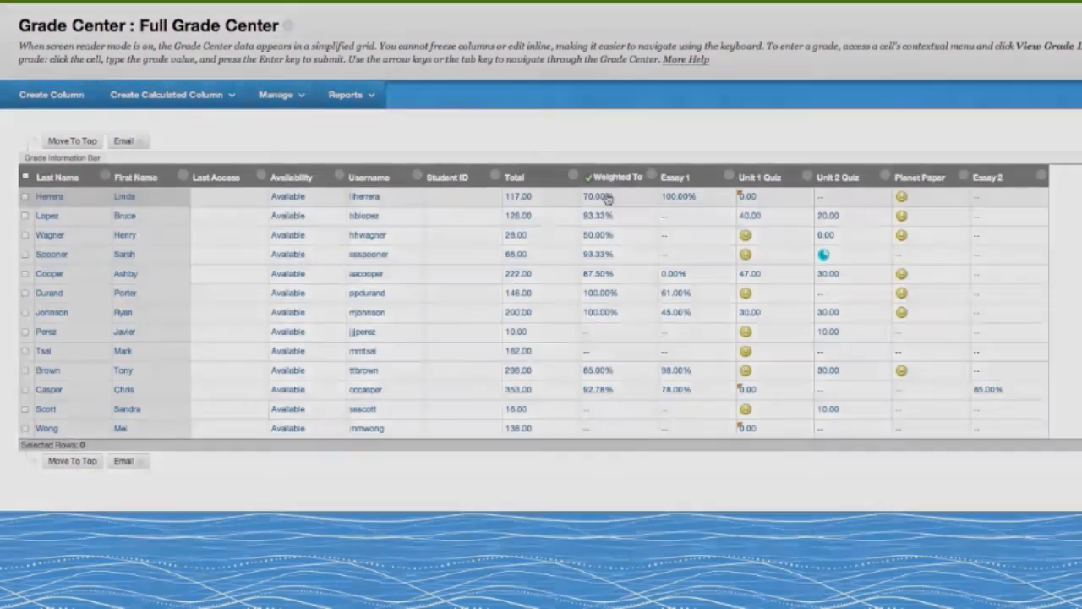